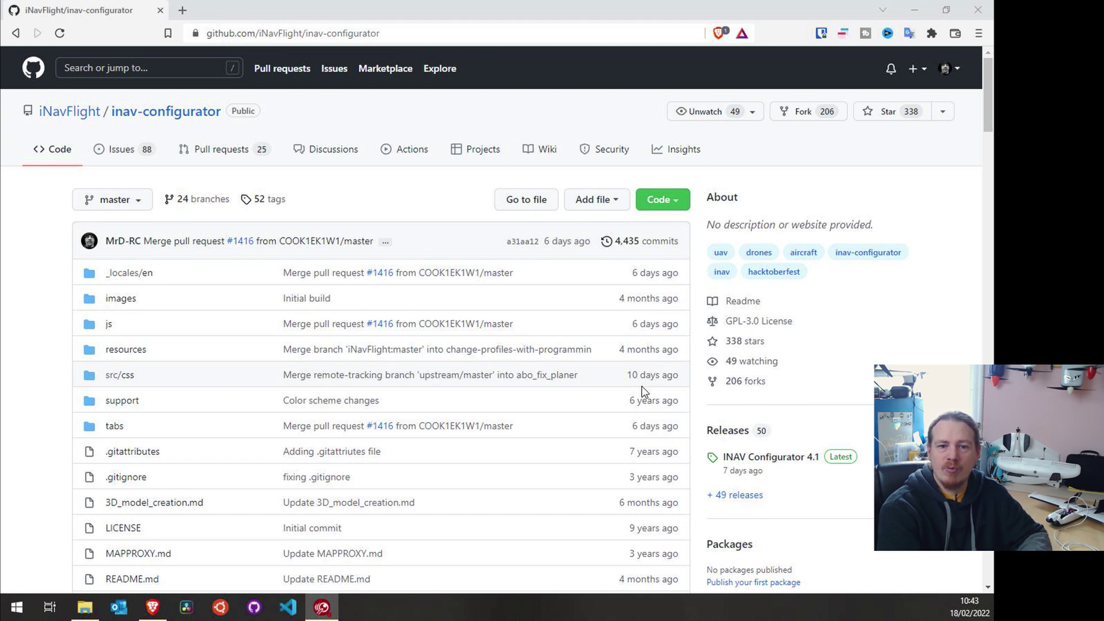
Open the inav-configurator Releases page and scroll through the 4.1, RC1 and 4.0 release notes.
left_click(729, 439)
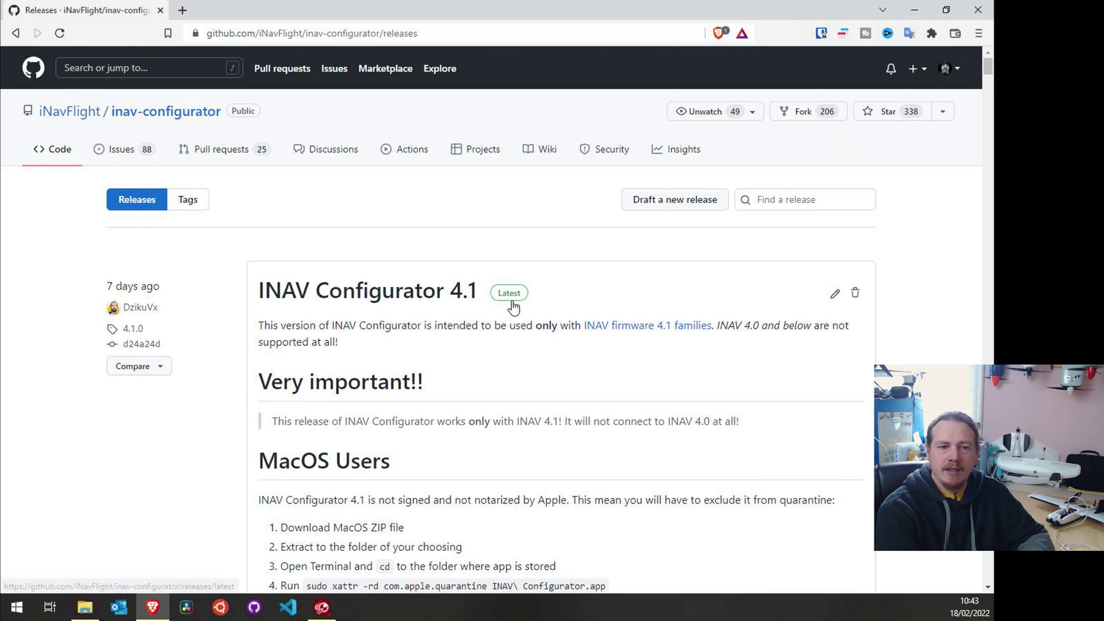
scroll(511, 306, "down", 8)
scroll(511, 306, "down", 20)
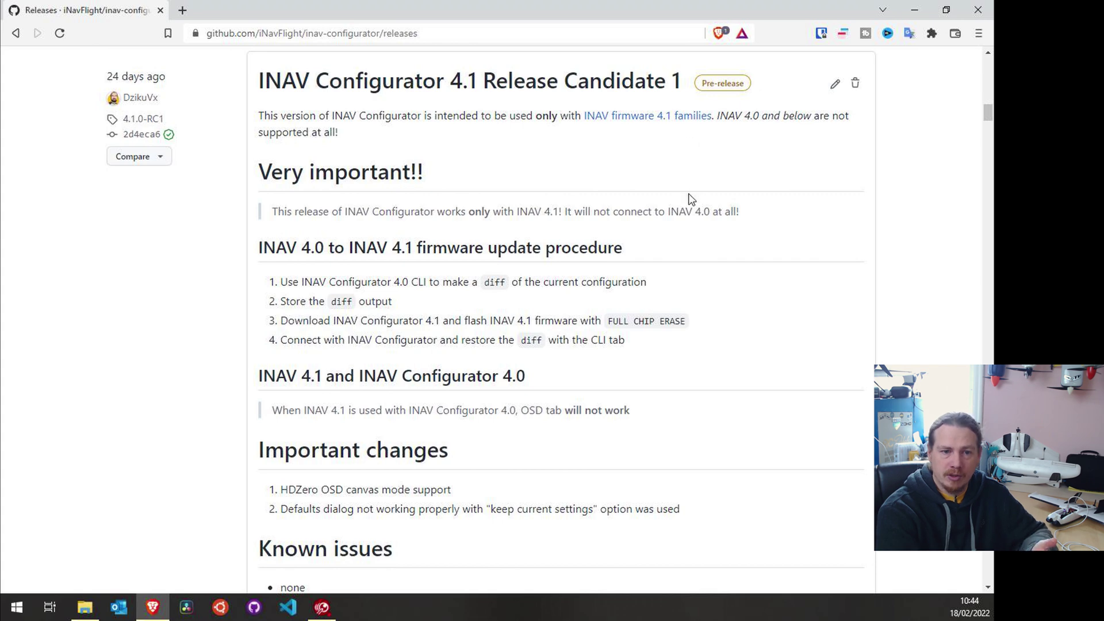
scroll(689, 198, "down", 10)
scroll(690, 200, "down", 5)
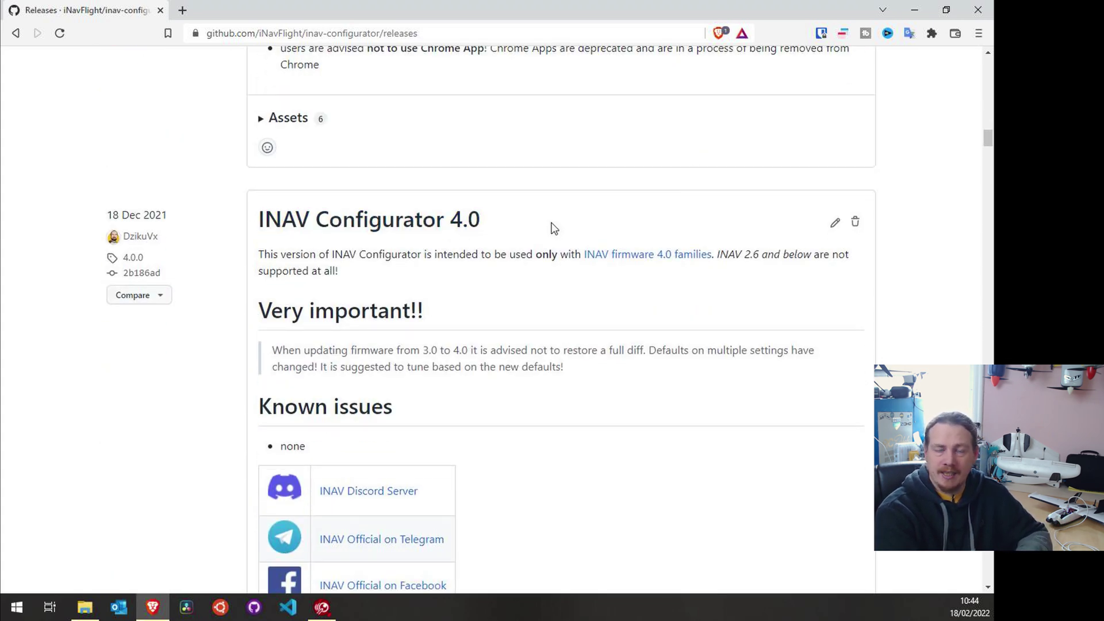
scroll(512, 234, "down", 12)
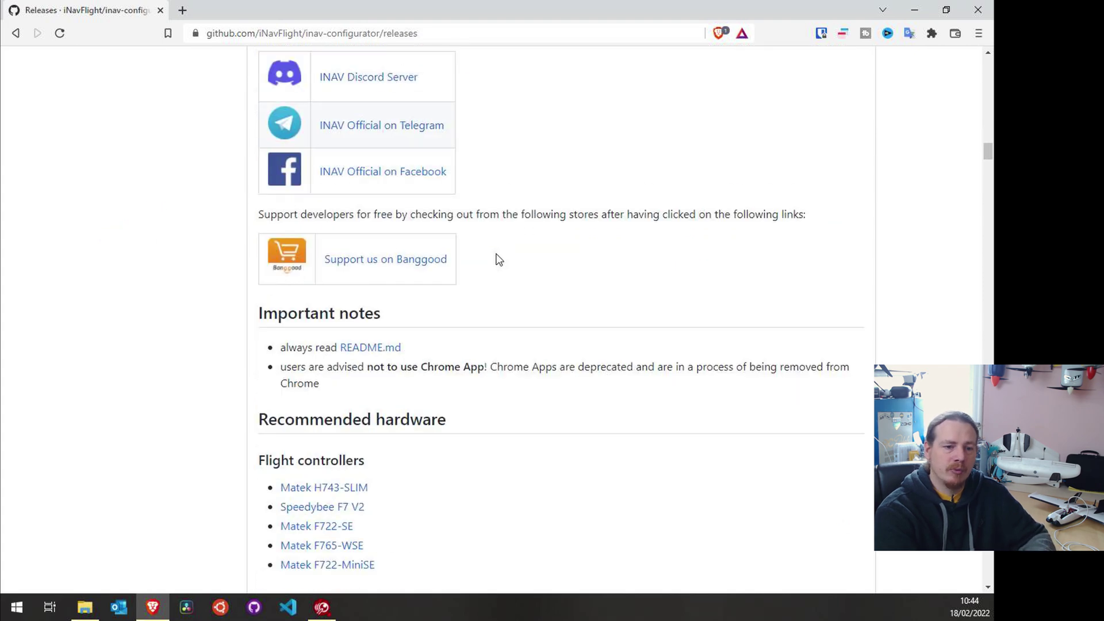
scroll(498, 255, "down", 10)
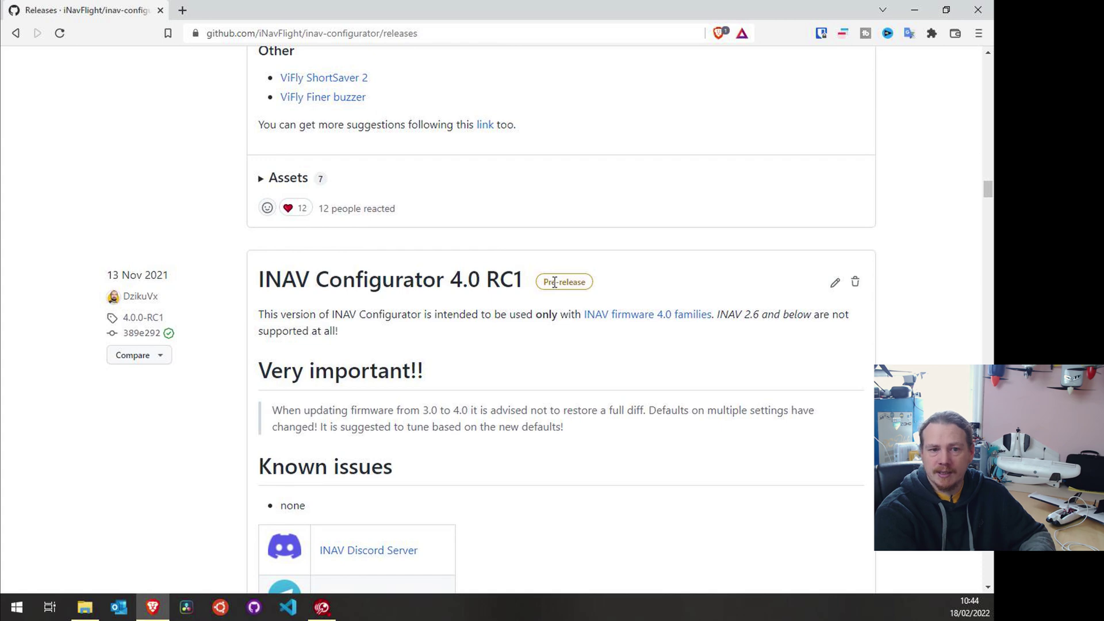
scroll(559, 282, "up", 15)
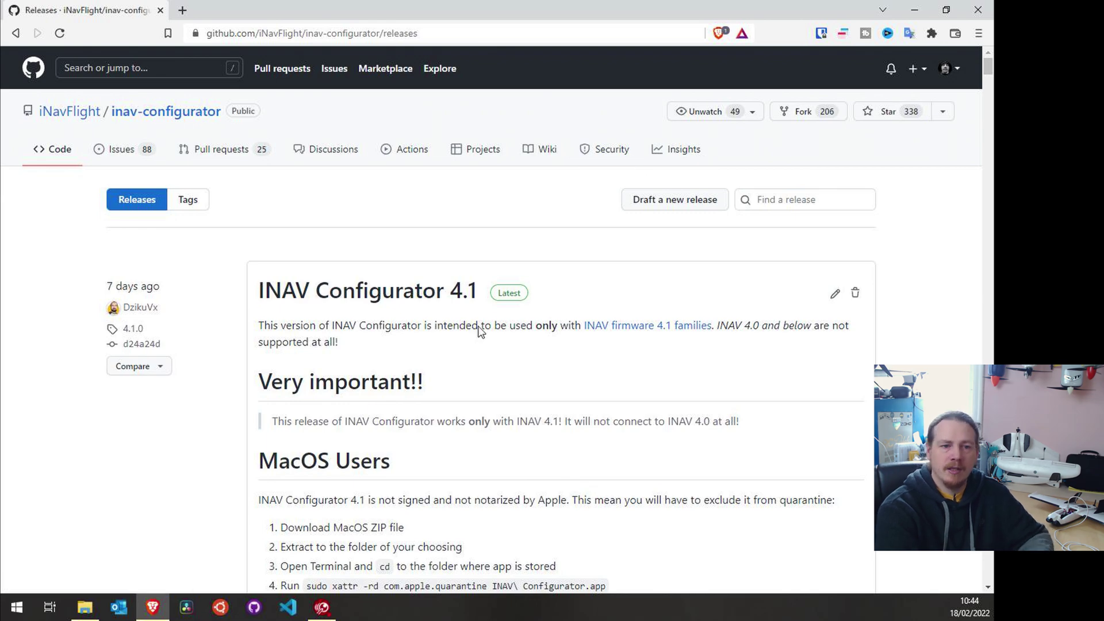
scroll(418, 314, "down", 7)
scroll(415, 315, "down", 10)
scroll(412, 313, "up", 3)
scroll(414, 317, "down", 6)
scroll(417, 322, "up", 6)
scroll(511, 345, "up", 14)
scroll(512, 362, "down", 19)
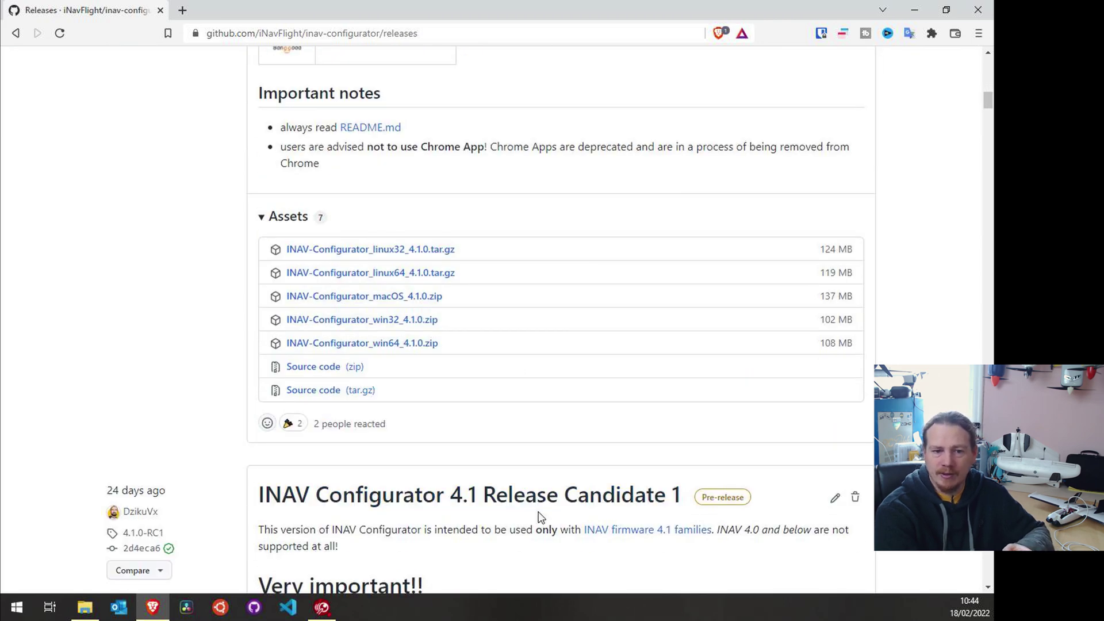
scroll(549, 426, "up", 10)
scroll(540, 212, "up", 8)
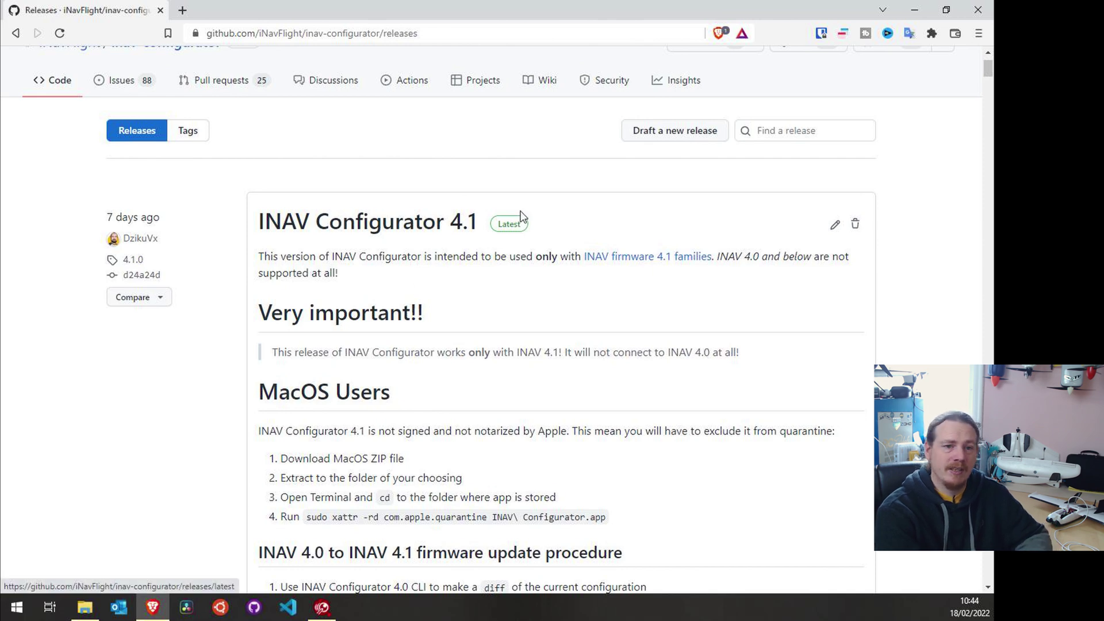
scroll(503, 293, "down", 7)
scroll(498, 282, "down", 12)
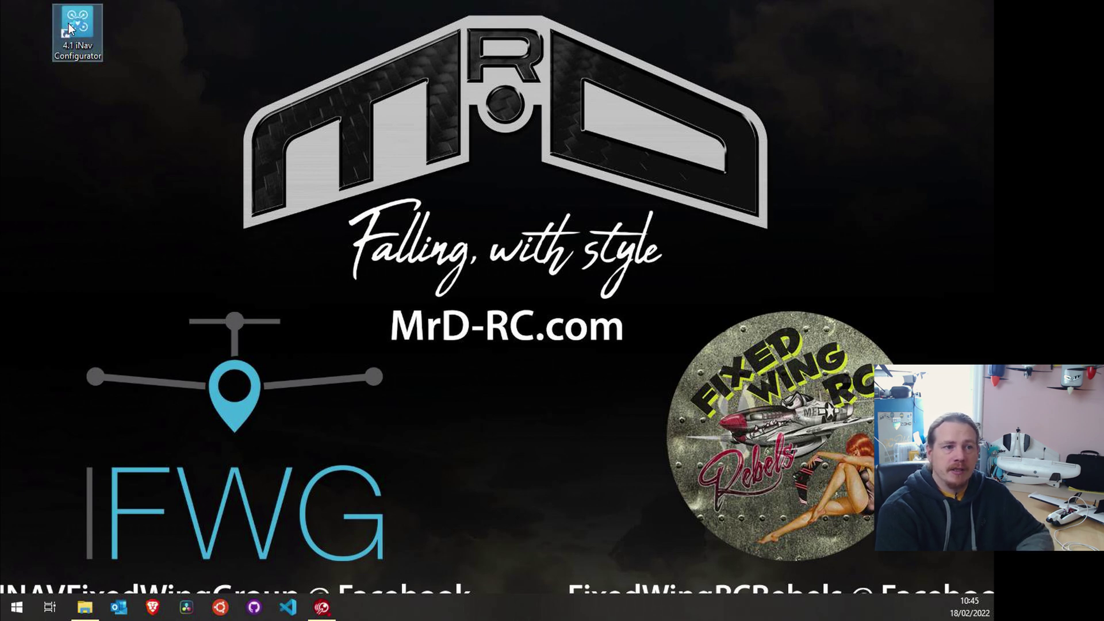
Launch INAV Configurator 4.1 from its desktop shortcut.
double_click(78, 25)
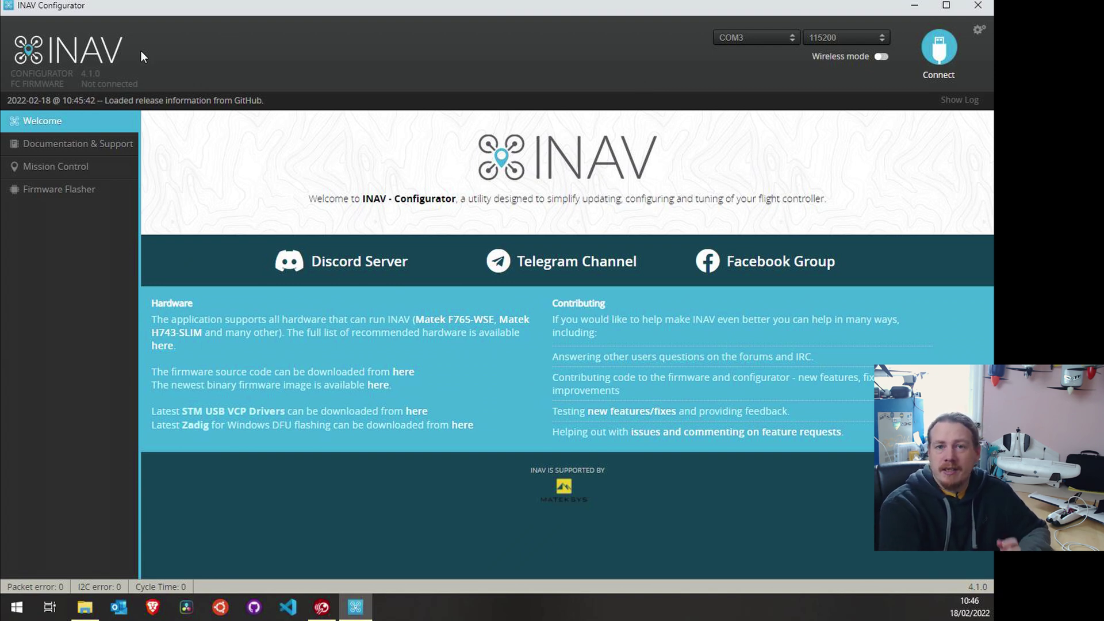
Connect to the flight controller and run dump all in the CLI.
left_click_drag(11, 74, 41, 73)
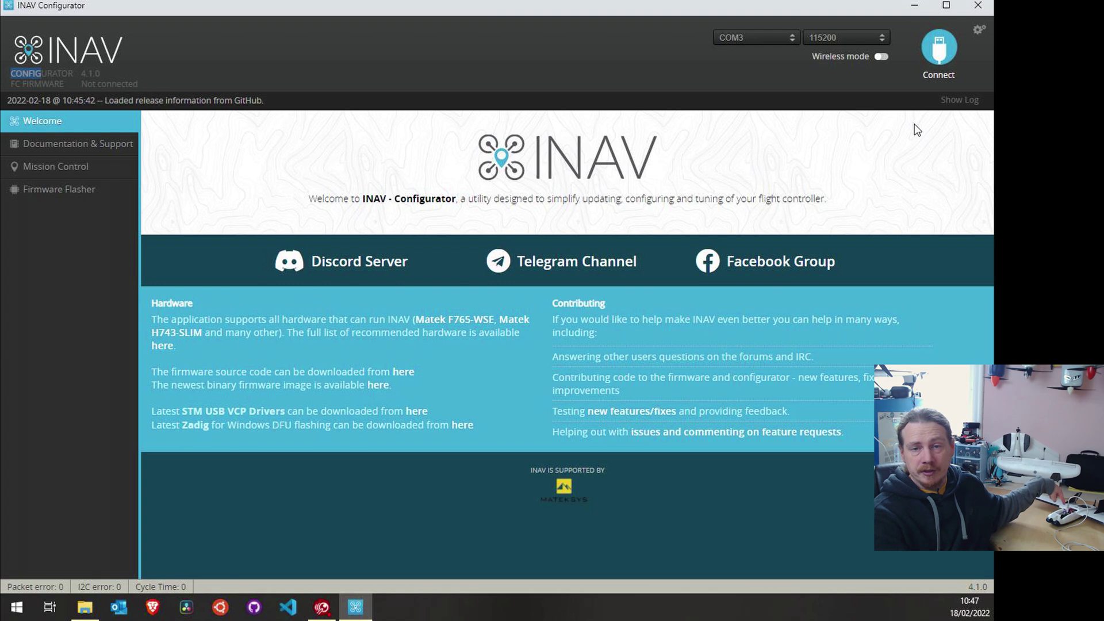
left_click(924, 51)
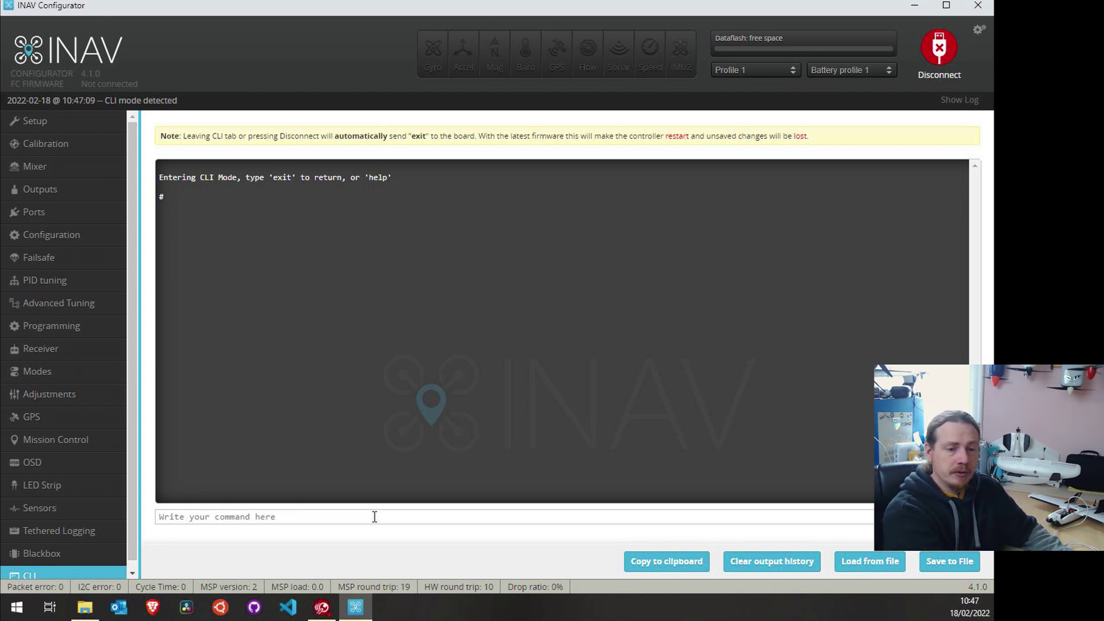
type("dump all")
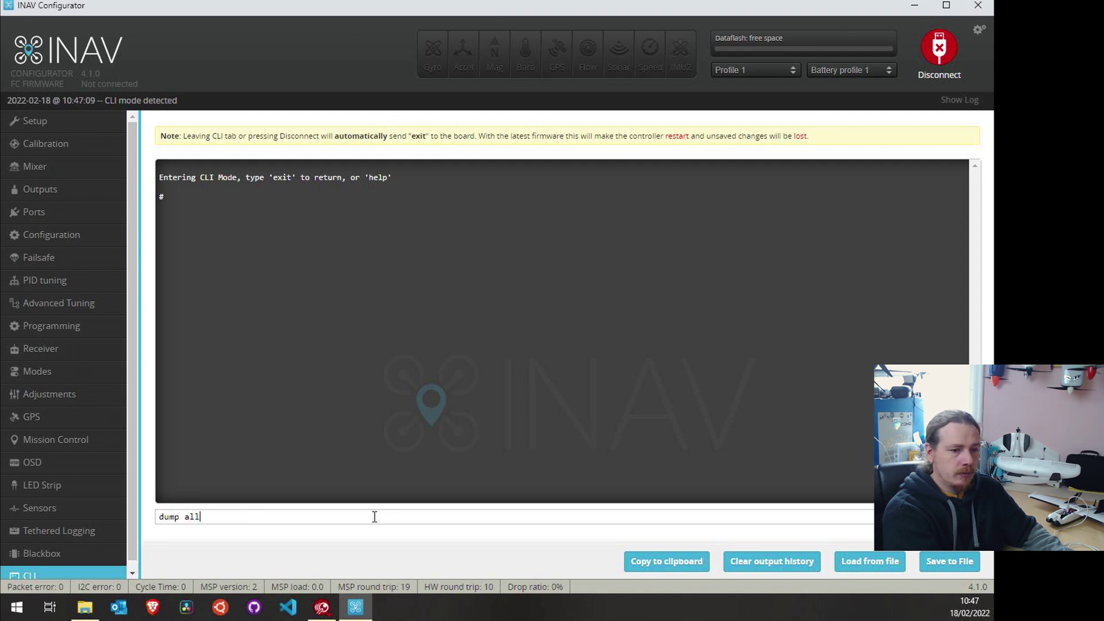
key("Return")
type("set nav_fw_launch_m")
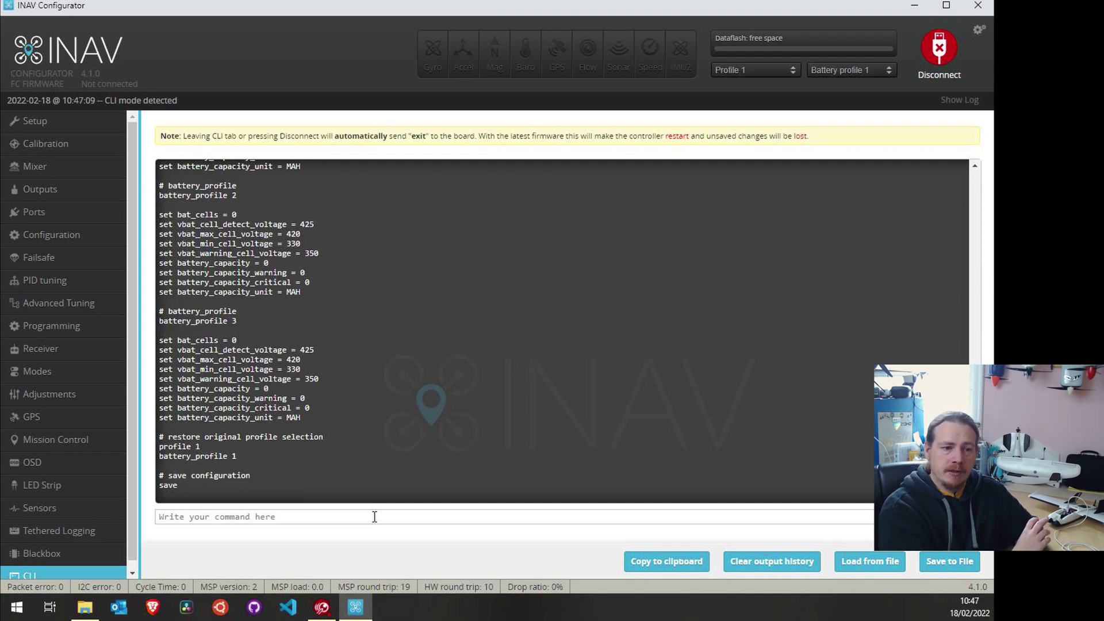
Save the CLI output under the existing dump text file's name.
left_click(968, 569)
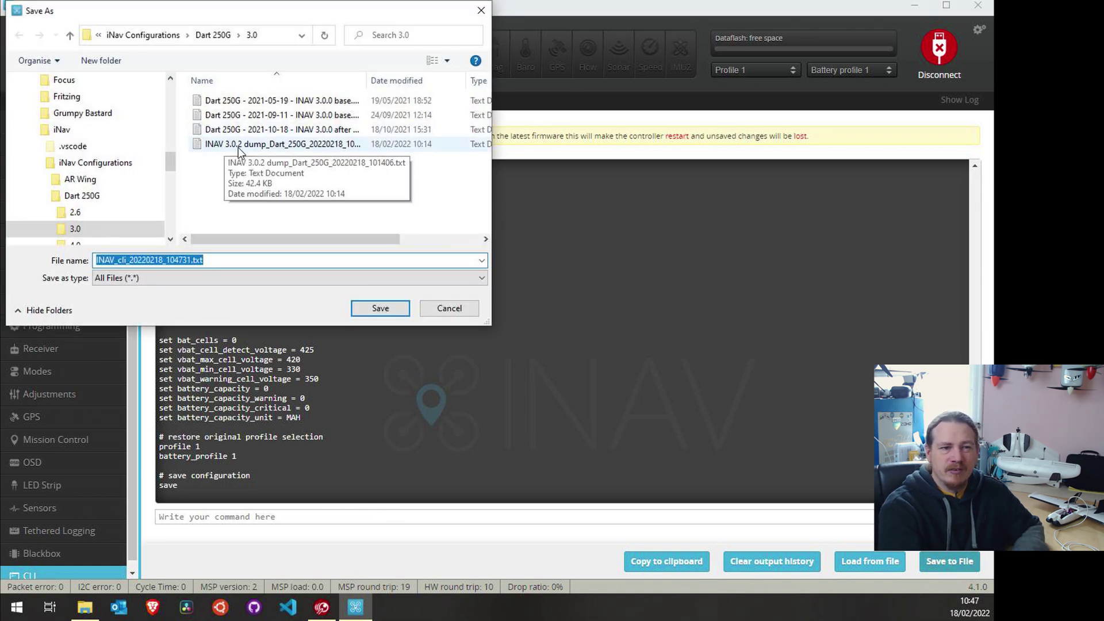
left_click(241, 145)
left_click(377, 311)
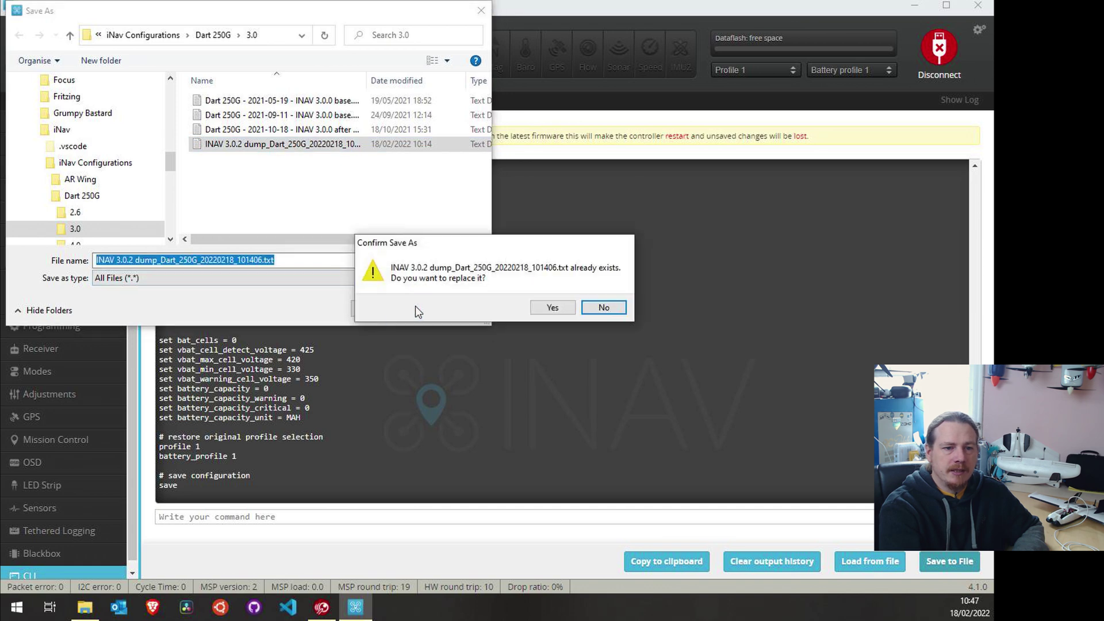
Confirm replacing the dump file, clear the CLI output and run diff all.
left_click(556, 307)
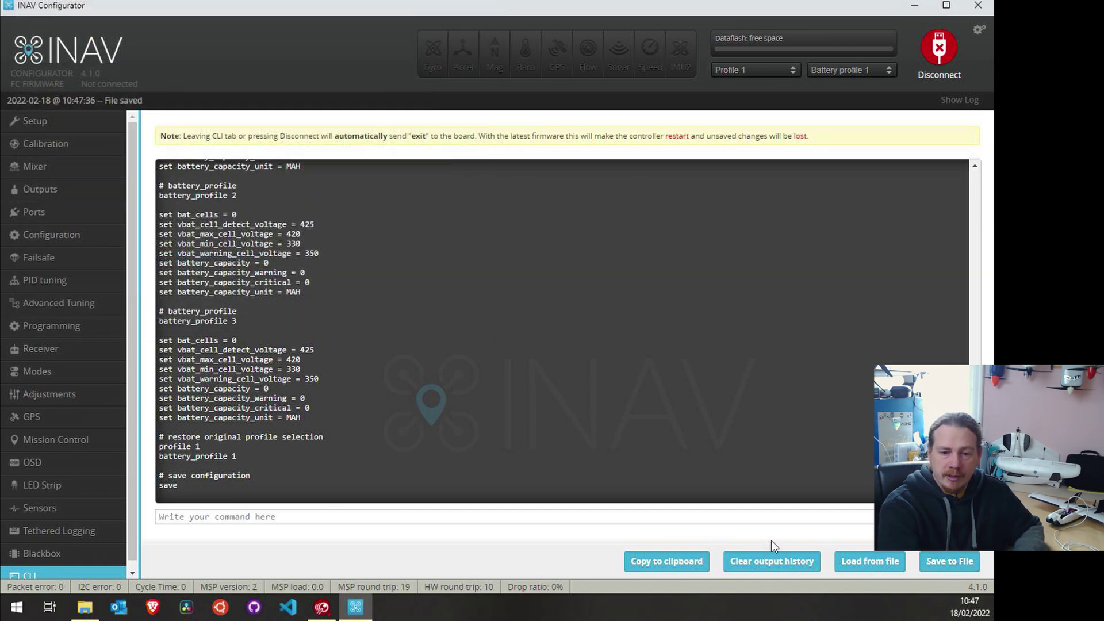
left_click(774, 564)
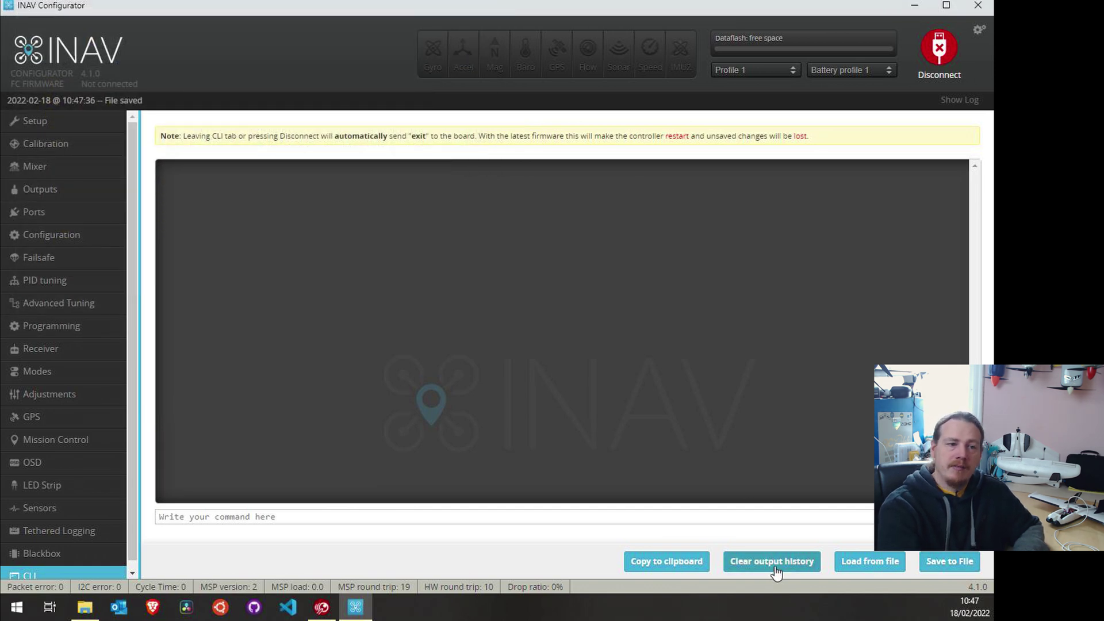
left_click(548, 521)
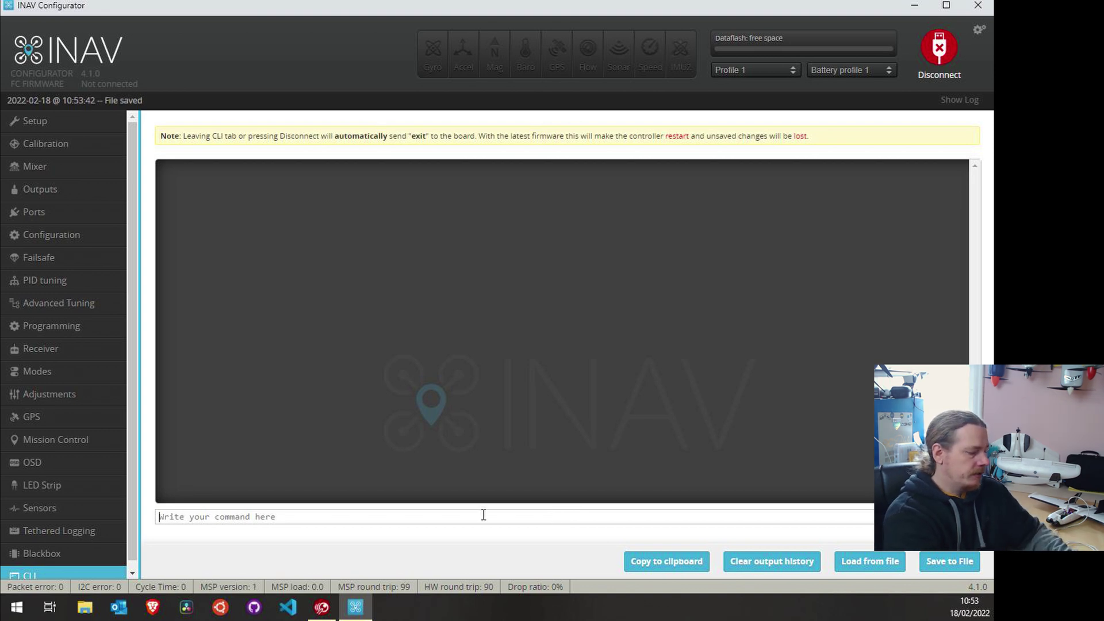
type("diff ")
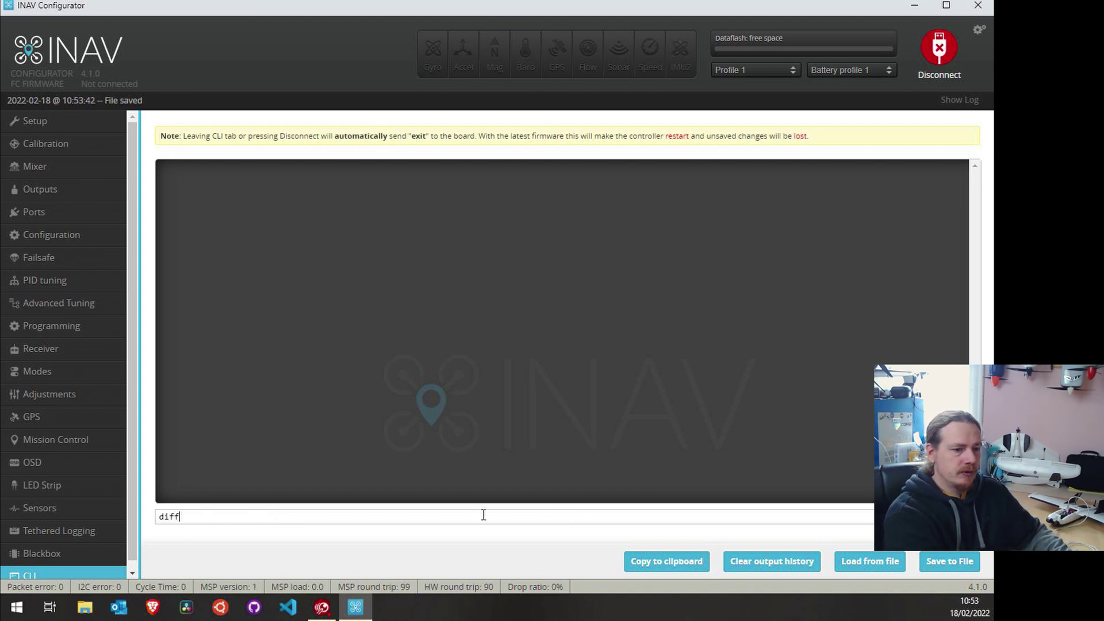
type("all")
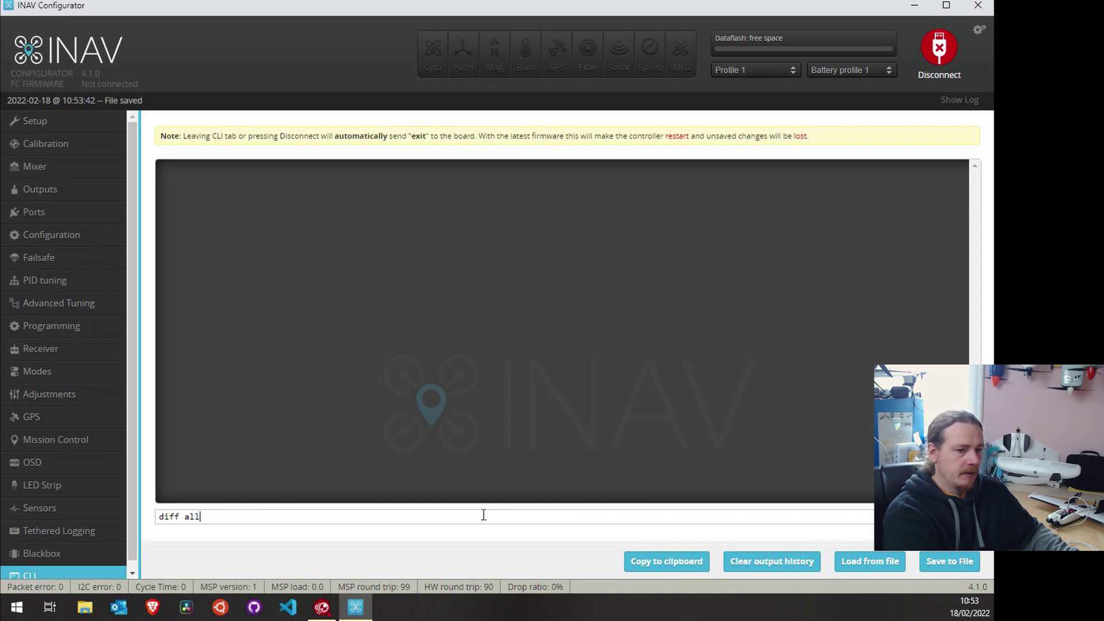
key("Return")
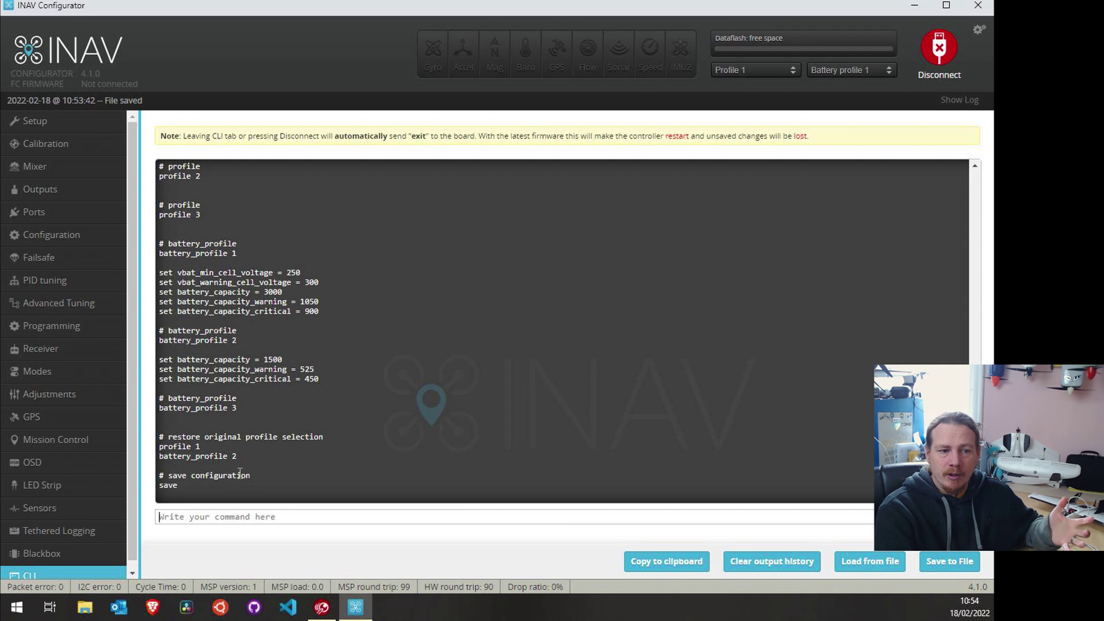
Copy the diff output into a new Notepad note docked on the right half.
left_click(692, 562)
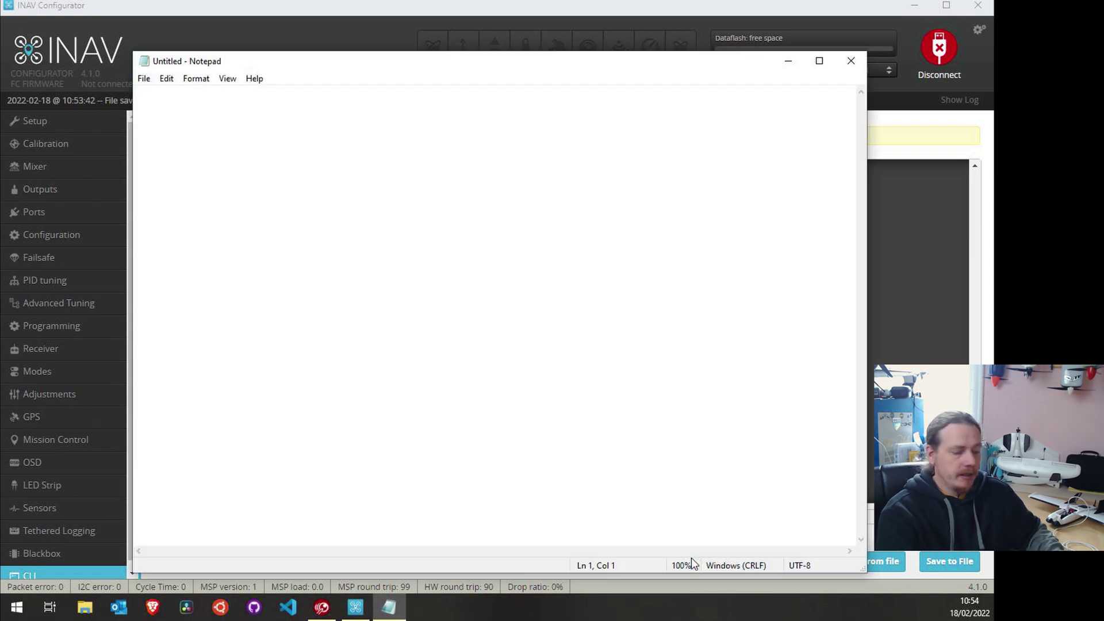
key("ctrl+v")
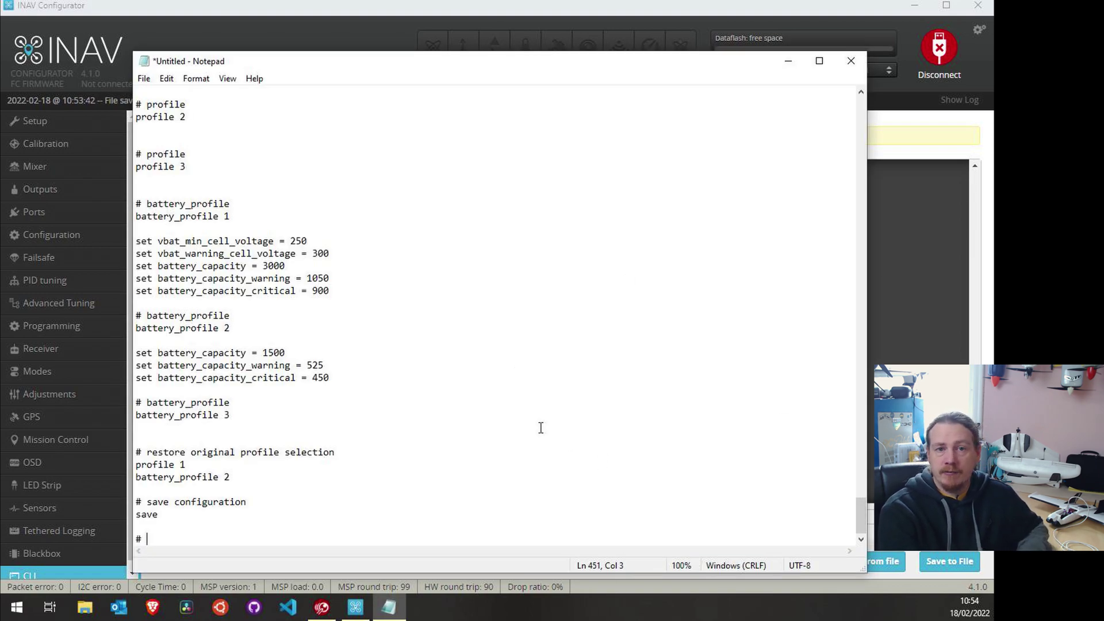
key("super+Right")
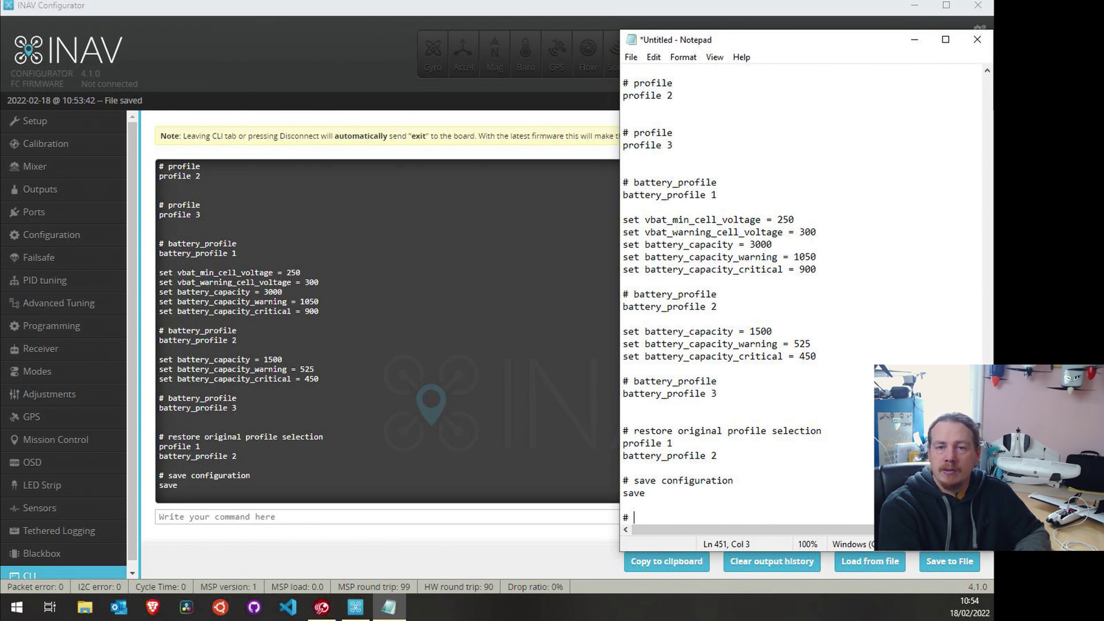
Copy the board target name MATEKF411SE_SS2_CH6 from the diff's version line.
left_click_drag(988, 515, 988, 98)
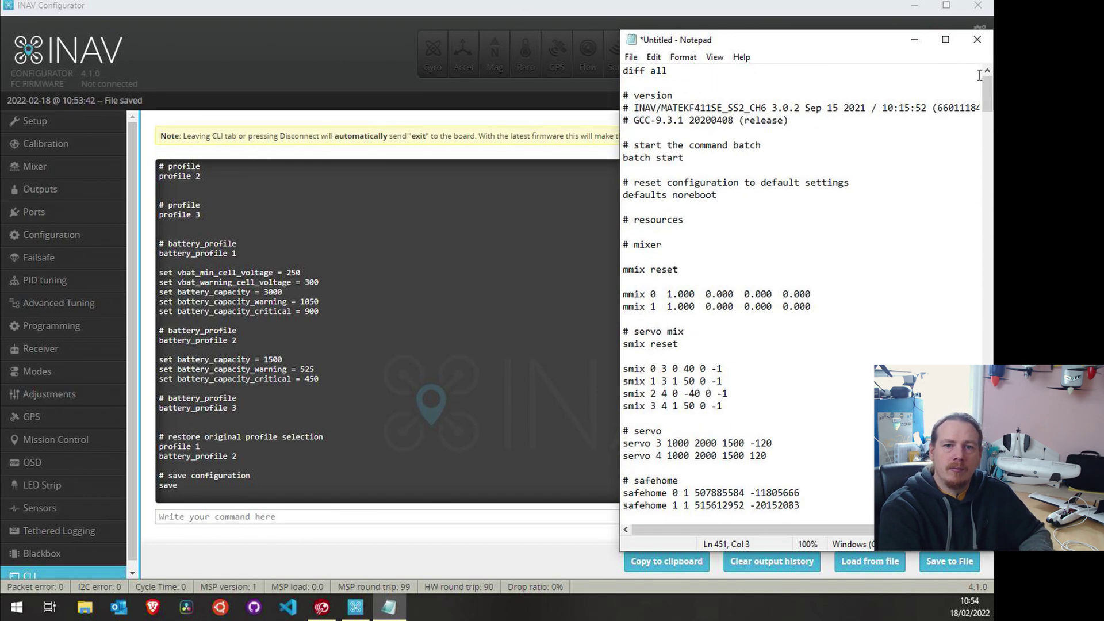
left_click(663, 108)
left_click_drag(662, 108, 768, 109)
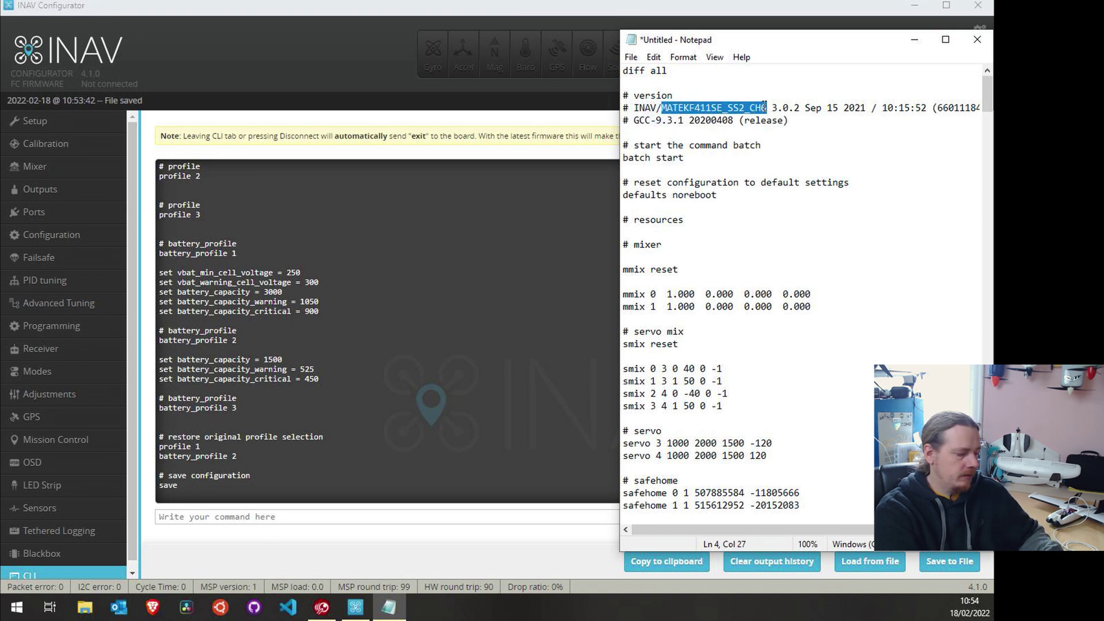
right_click(722, 111)
left_click(737, 154)
Disconnect the board, open the Firmware Flasher and paste the target name into the board search.
left_click(466, 6)
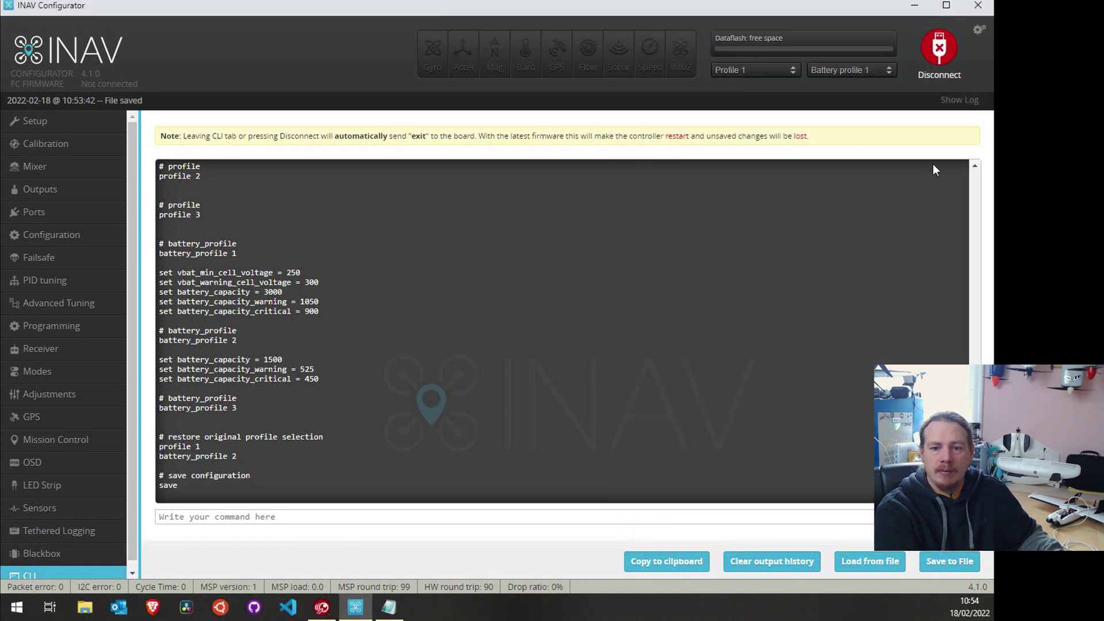
left_click(939, 49)
left_click(92, 188)
left_click(228, 143)
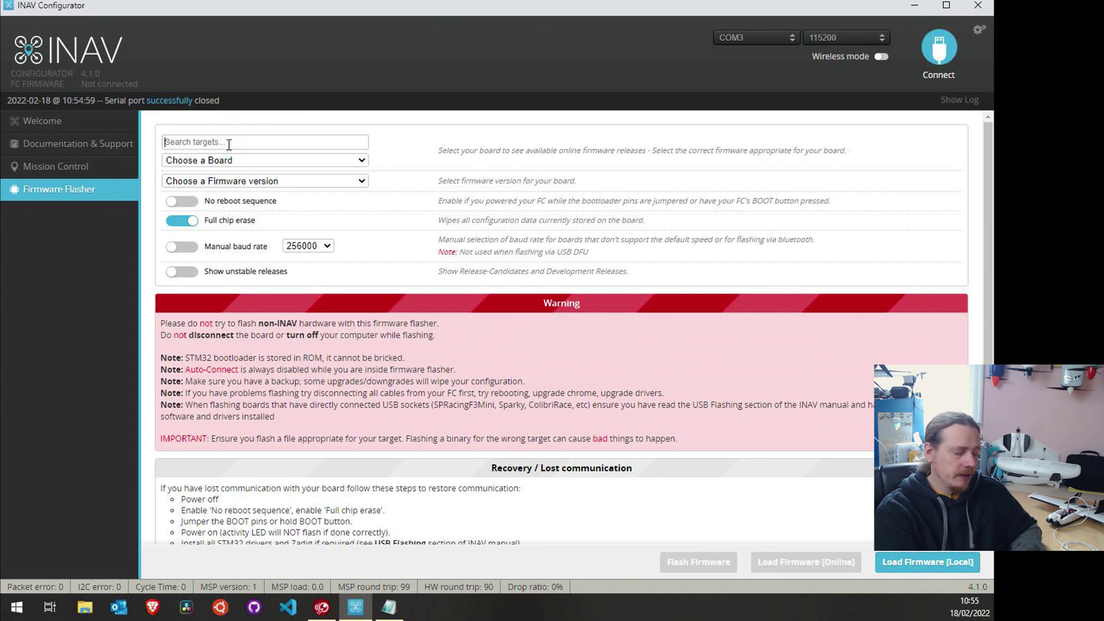
key("ctrl+v")
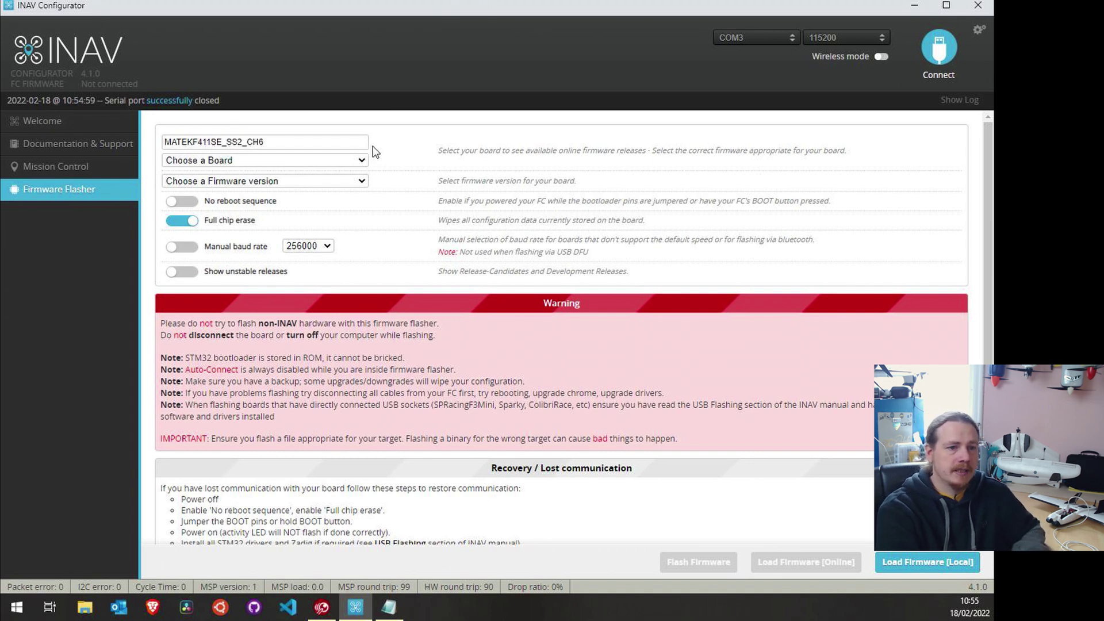
left_click(363, 160)
left_click(344, 141)
Trim the search to MATEKF411SE, choose the SS2_CH6 board and firmware 4.1.0.
key("BackSpace")
left_click(318, 140)
key("BackSpace")
key("BackSpace")
key("BackSpace")
key("BackSpace")
key("BackSpace")
key("BackSpace")
key("BackSpace")
key("BackSpace")
left_click(361, 162)
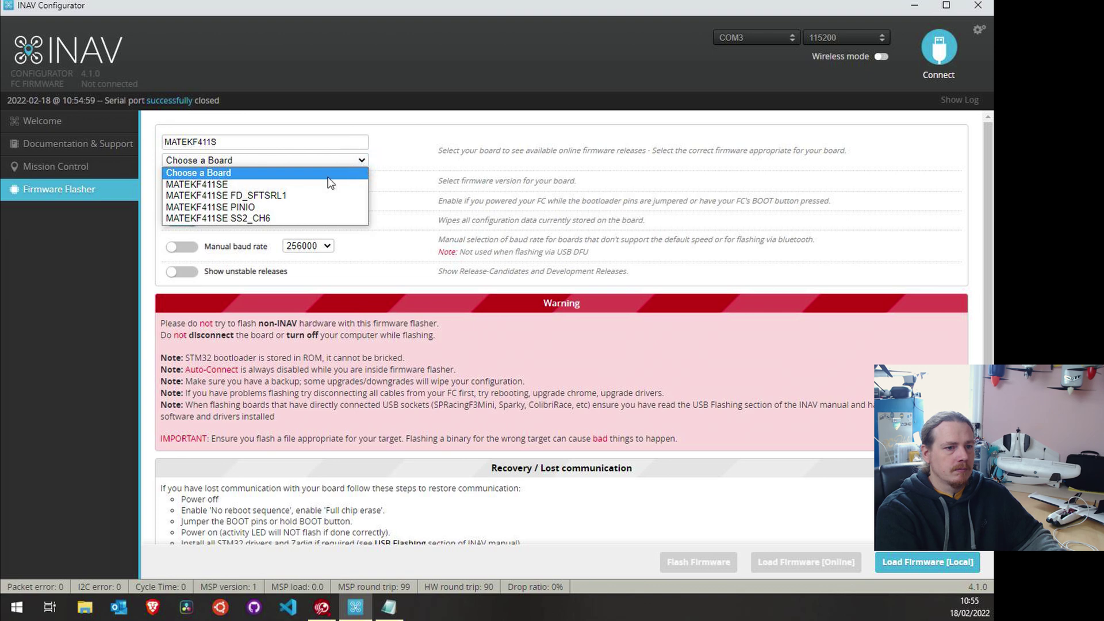
left_click(271, 219)
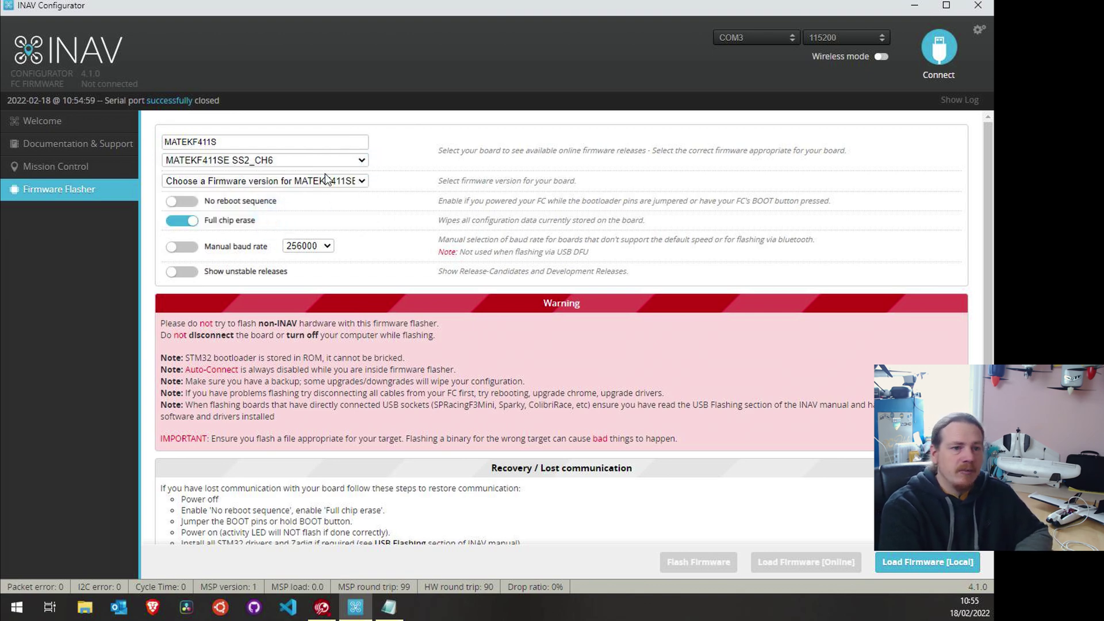
left_click(348, 180)
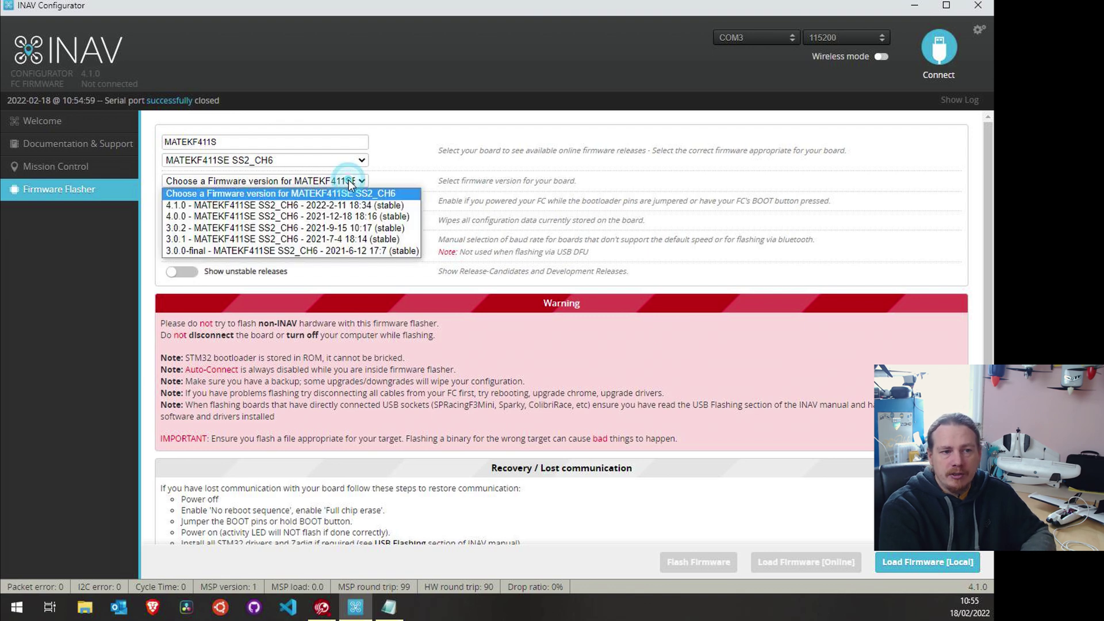
left_click(176, 206)
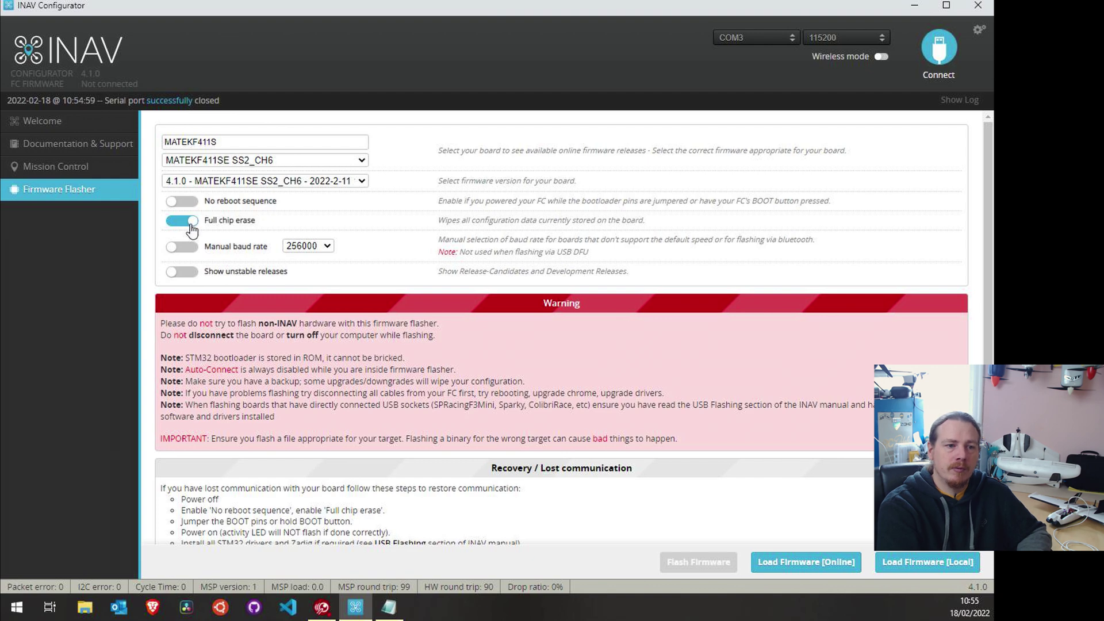
Load the 4.1.0 firmware online, flash it with one retry, and reconnect to the board.
left_click(785, 560)
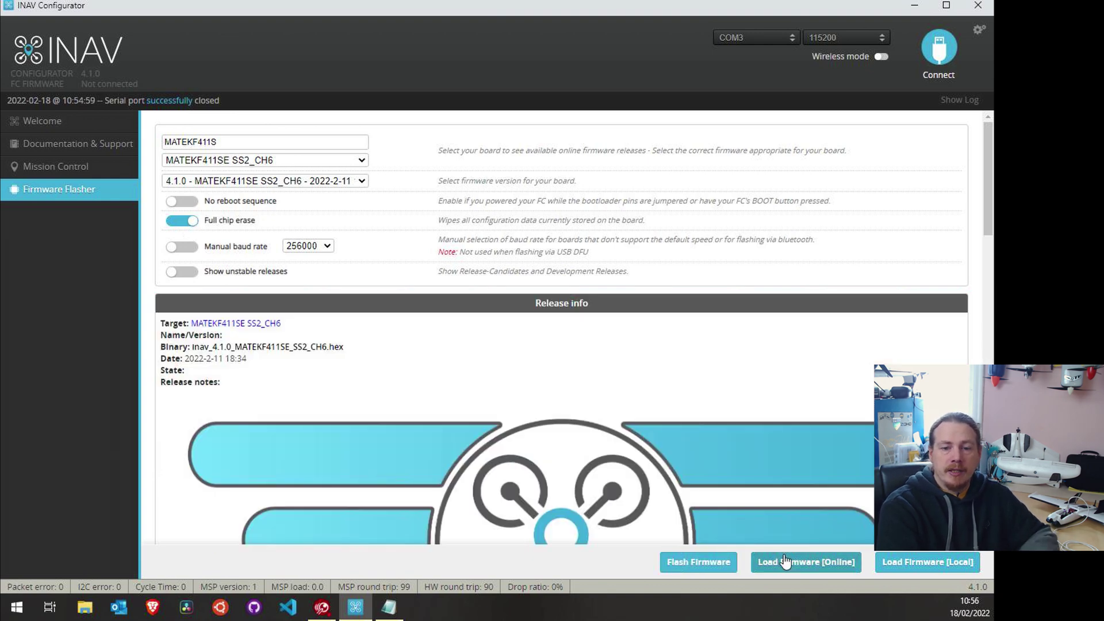
left_click(700, 566)
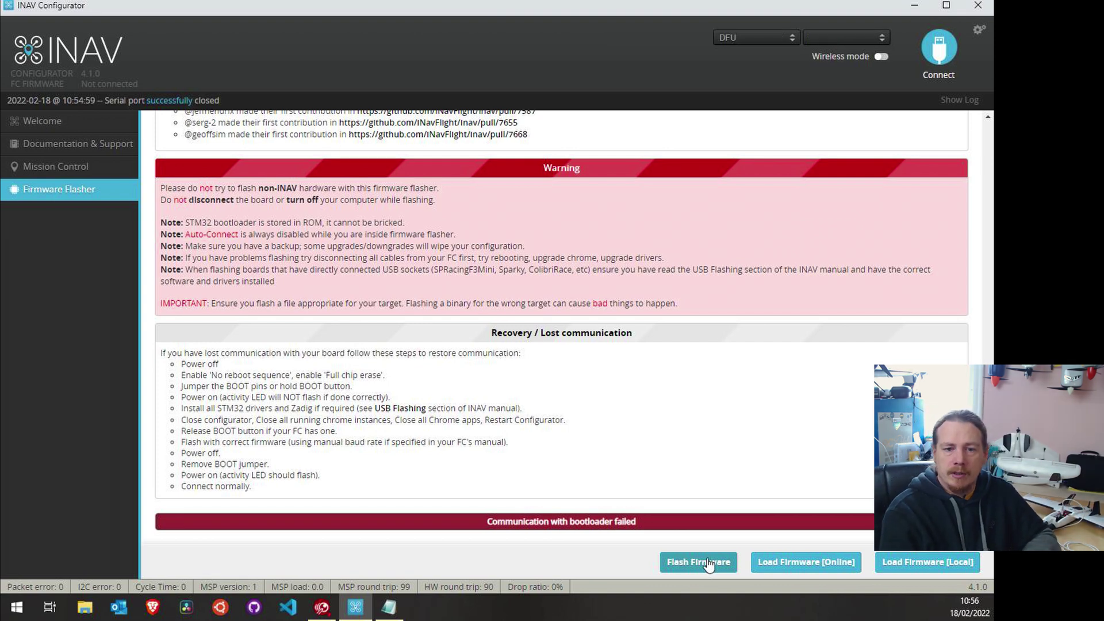
left_click(709, 562)
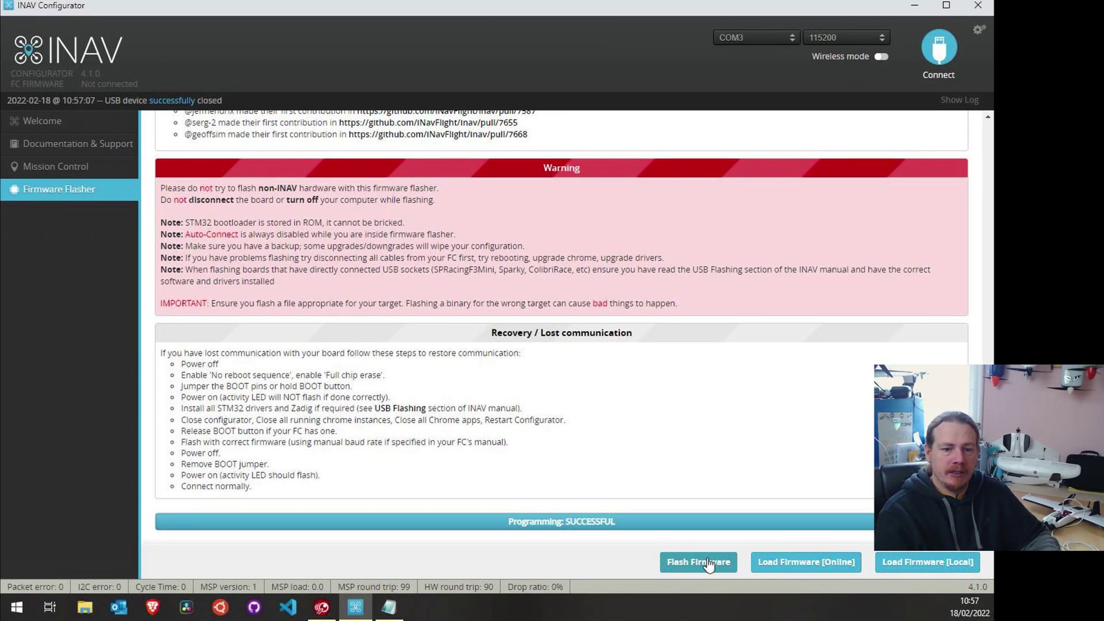
left_click(935, 57)
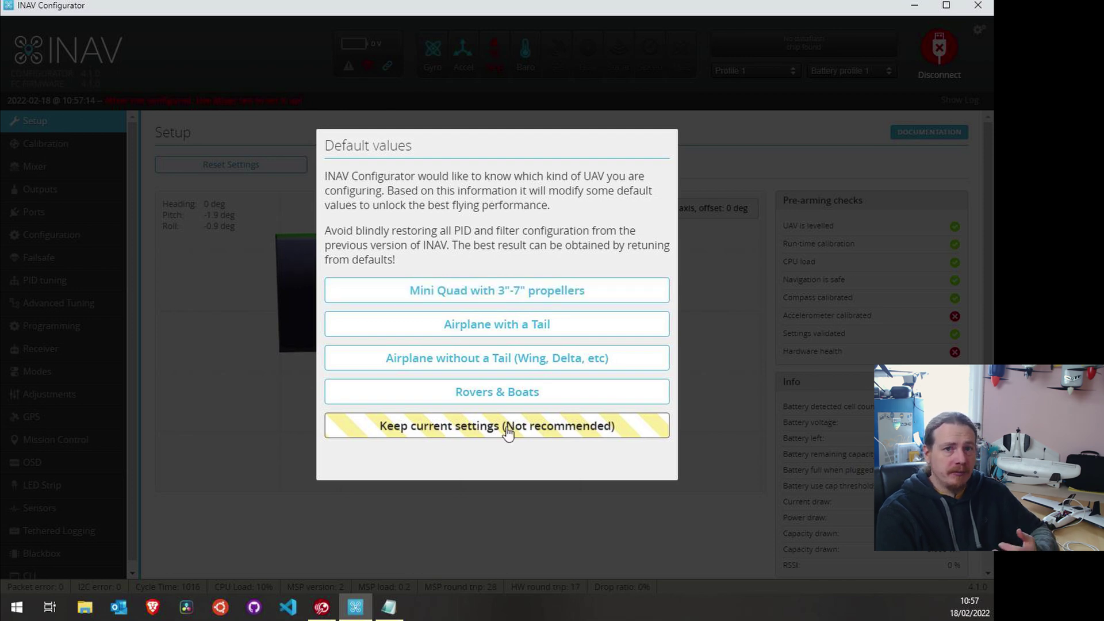
Choose 'Keep current settings' in the Default values dialog and switch to the CLI.
left_click(394, 438)
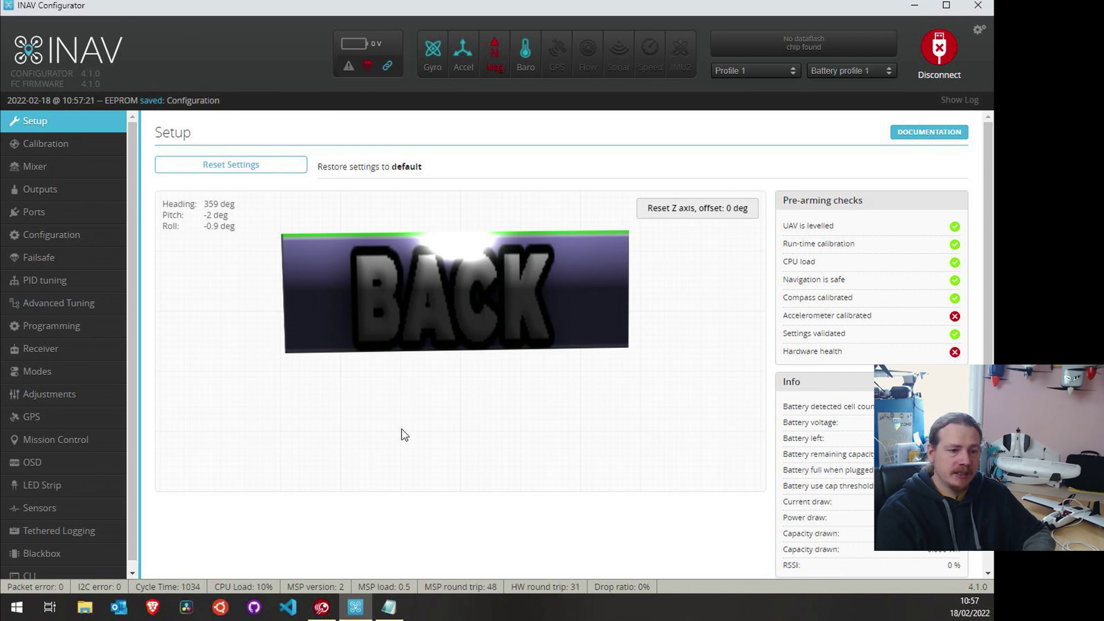
scroll(130, 304, "down", 1)
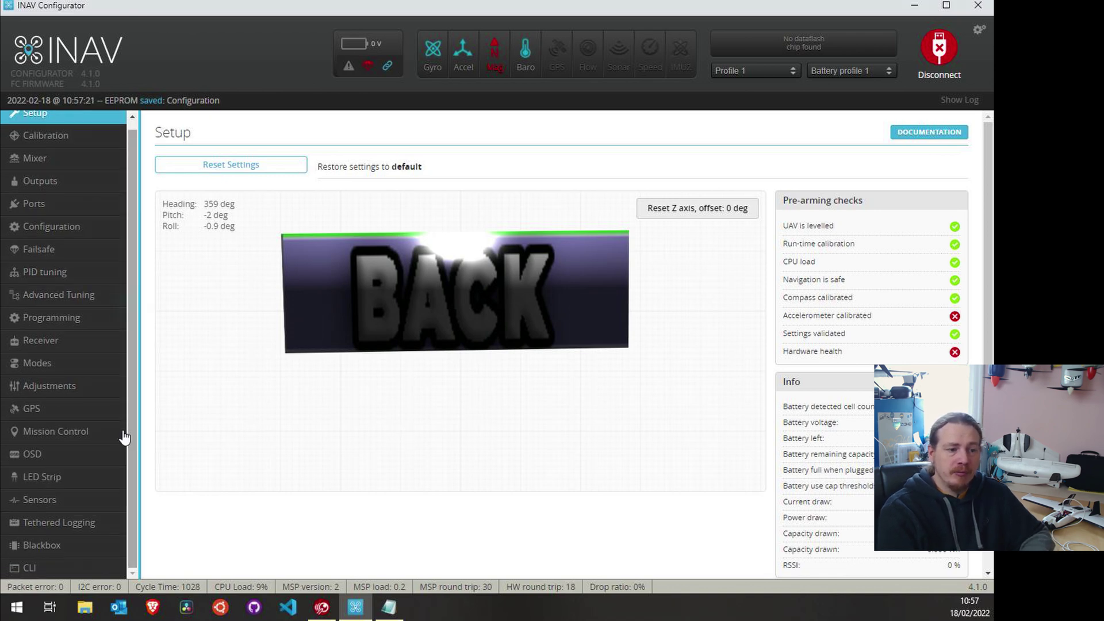
left_click(84, 567)
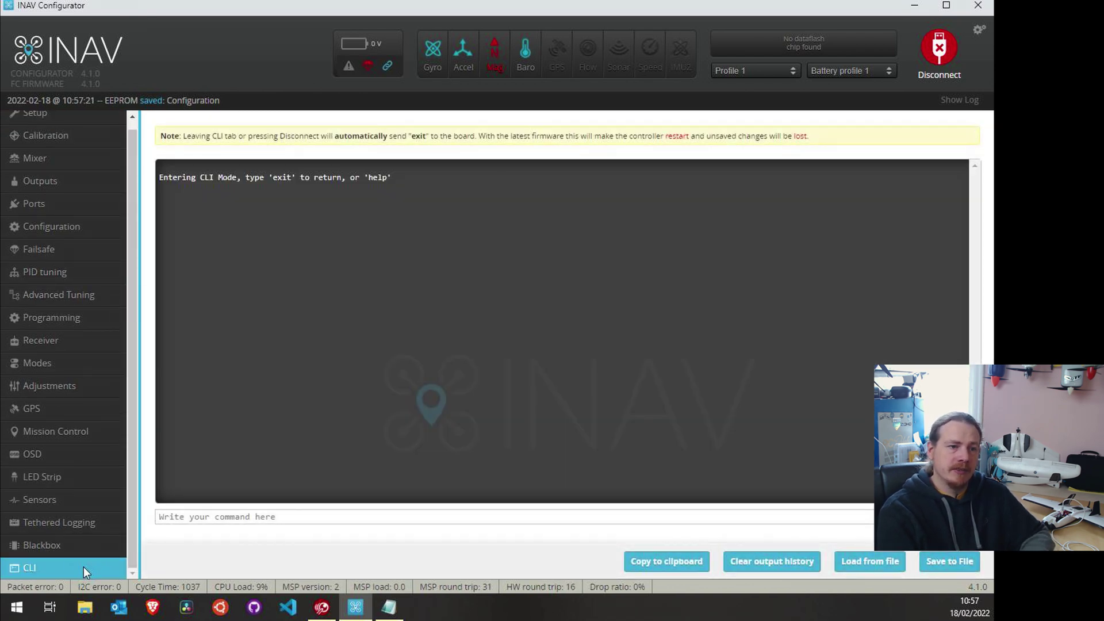
mouse_move(389, 615)
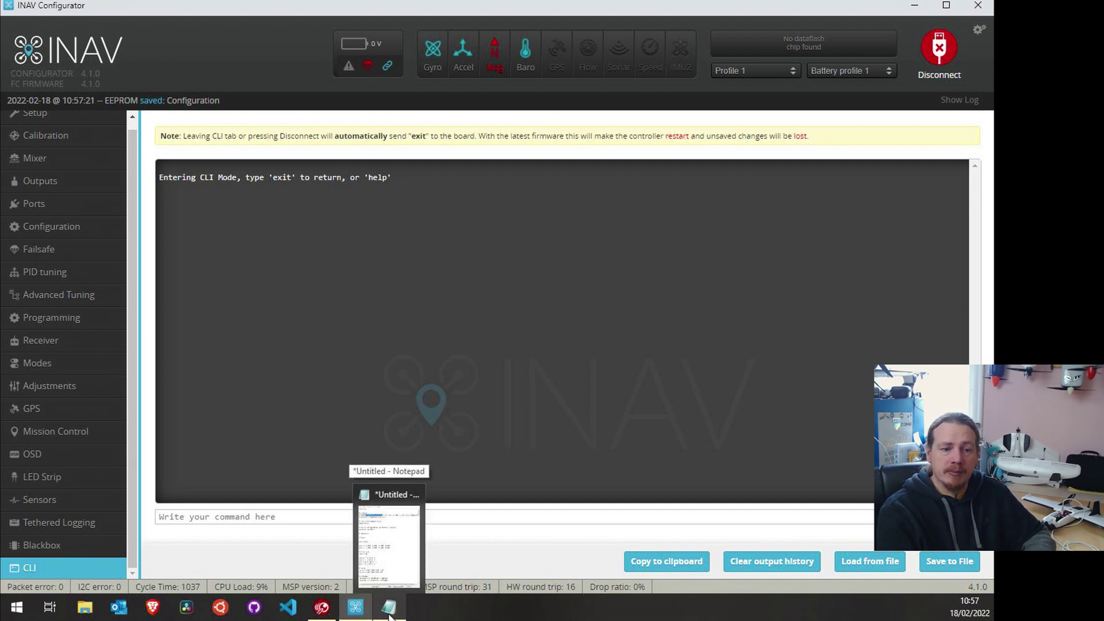
Bring the unsaved Notepad diff note to the front beside the Configurator CLI.
left_click(389, 614)
left_click(769, 270)
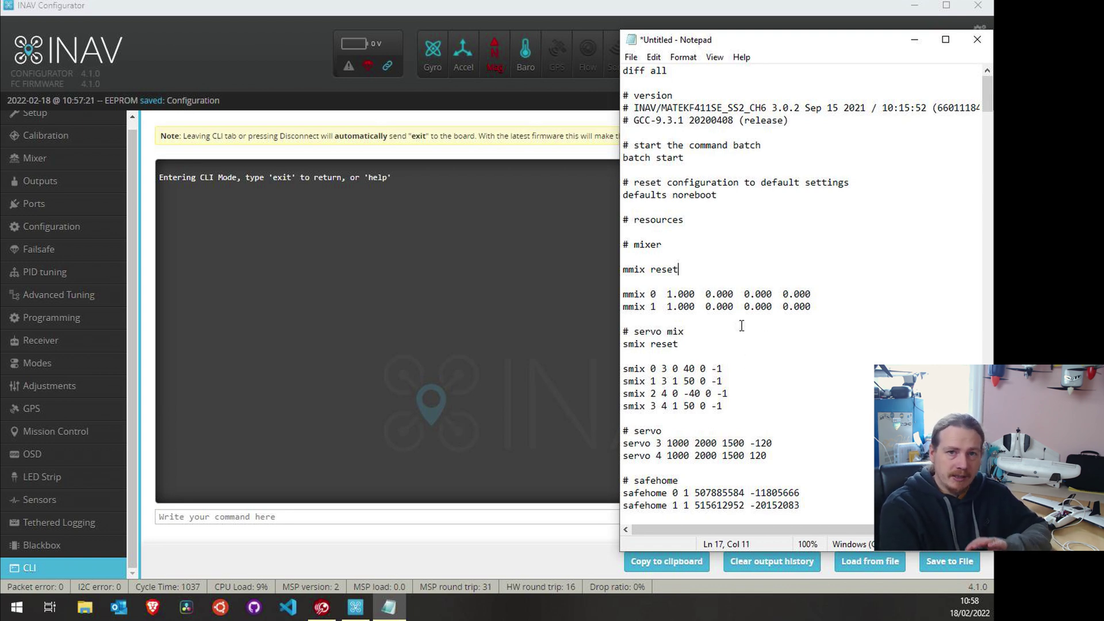
Delete the empty '# profile' 2 and 3 blocks and the blank lines above battery_profile.
left_click_drag(991, 93, 988, 507)
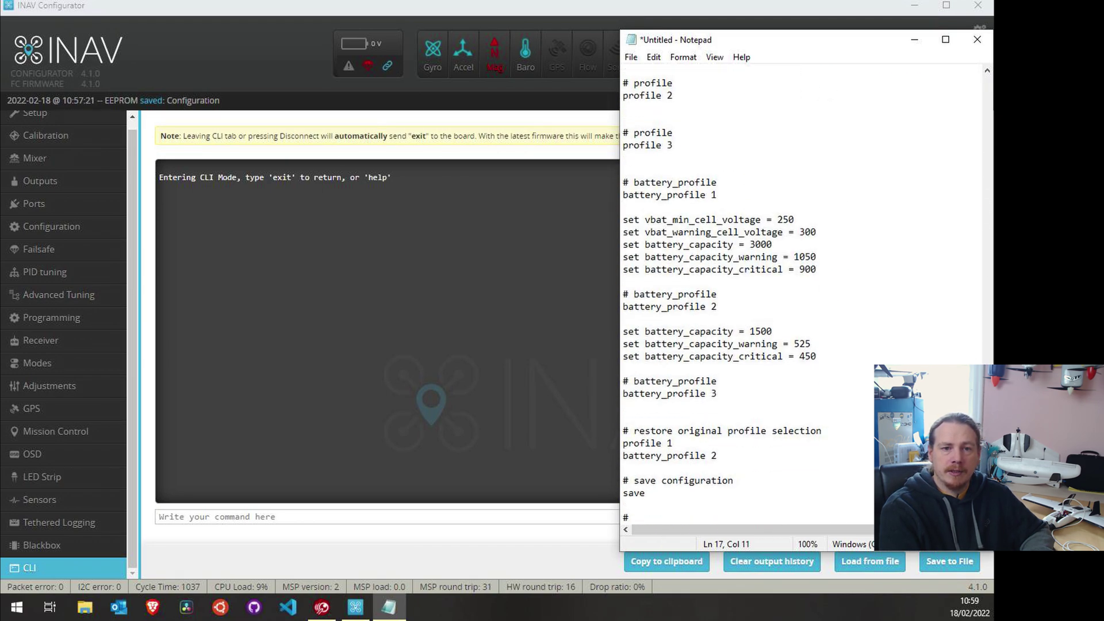
scroll(748, 288, "up", 6)
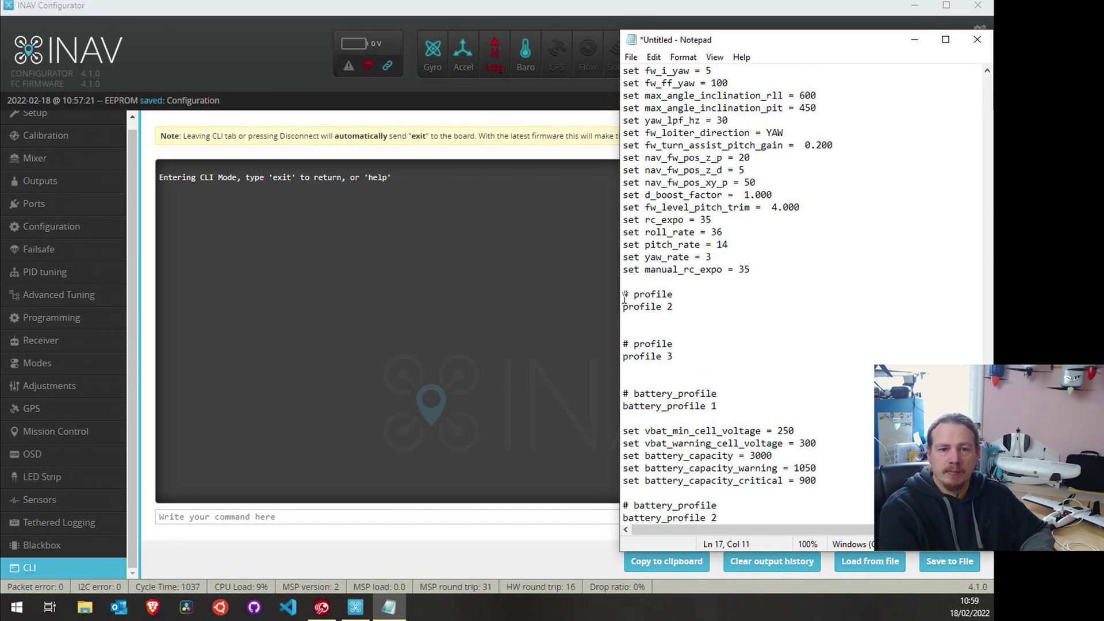
scroll(627, 298, "up", 5)
left_click_drag(624, 157, 698, 499)
key("Delete")
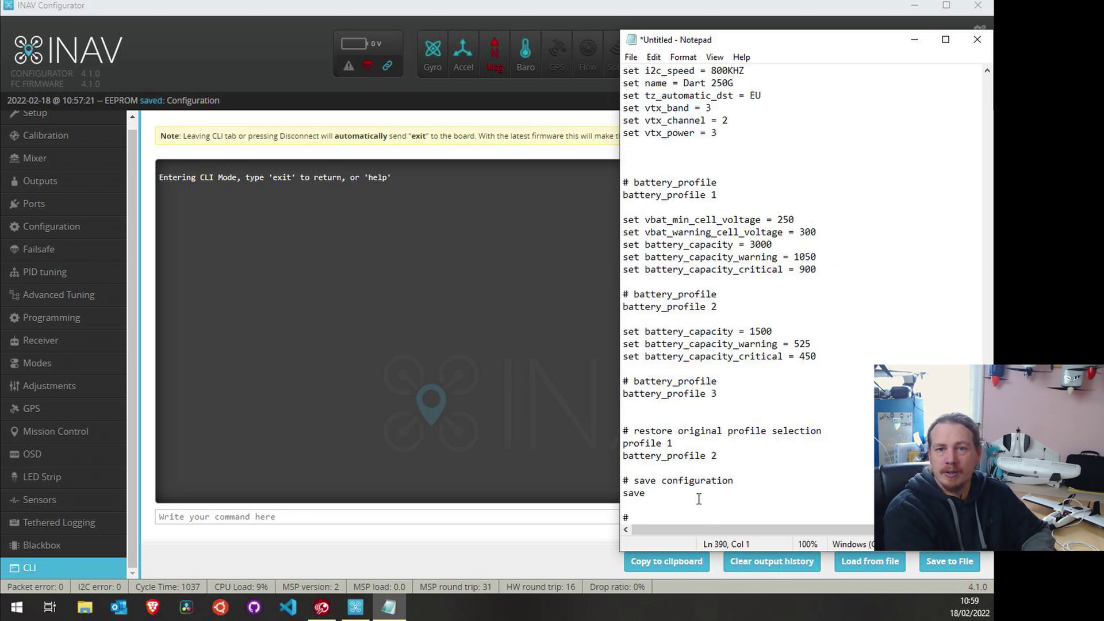
key("BackSpace")
key("BackSpace")
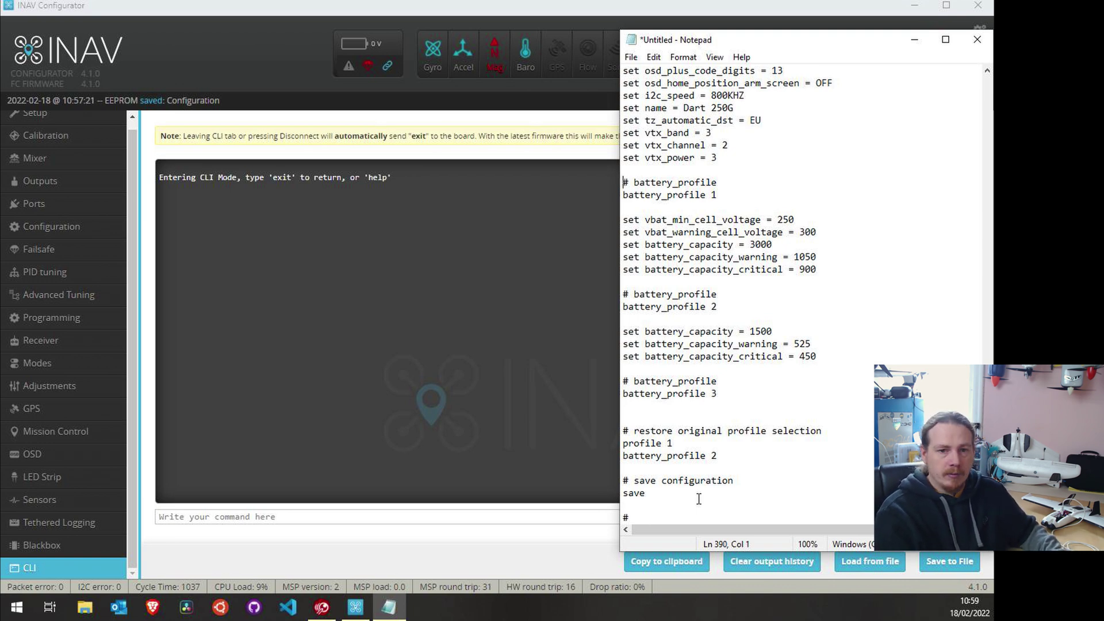
Copy the entire edited diff from Notepad and paste it into the CLI to run it.
right_click(744, 397)
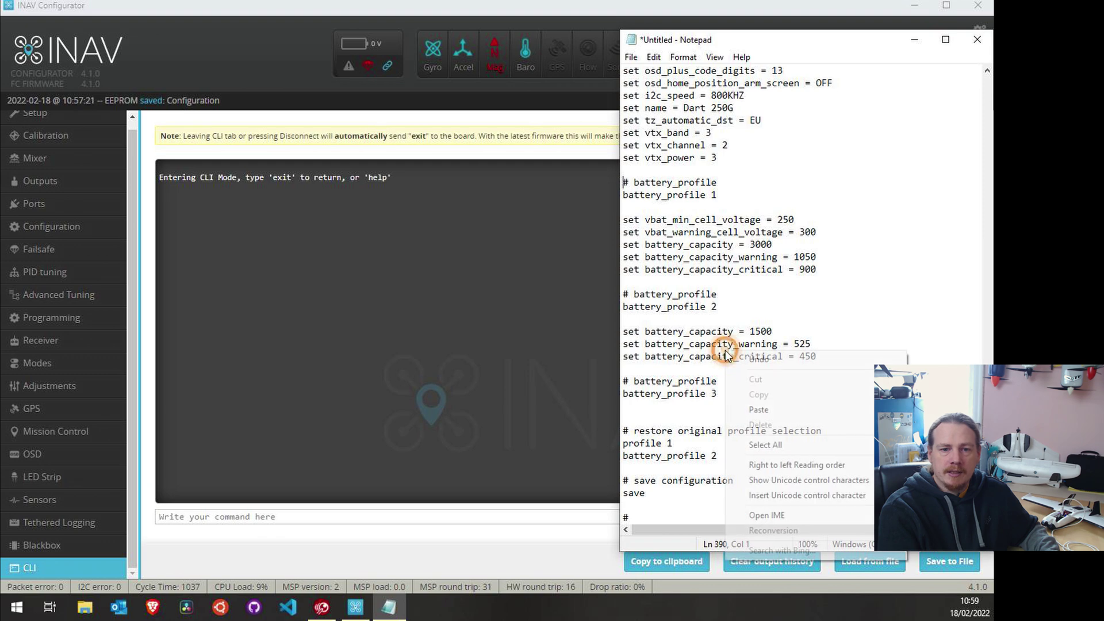
left_click(805, 443)
right_click(670, 232)
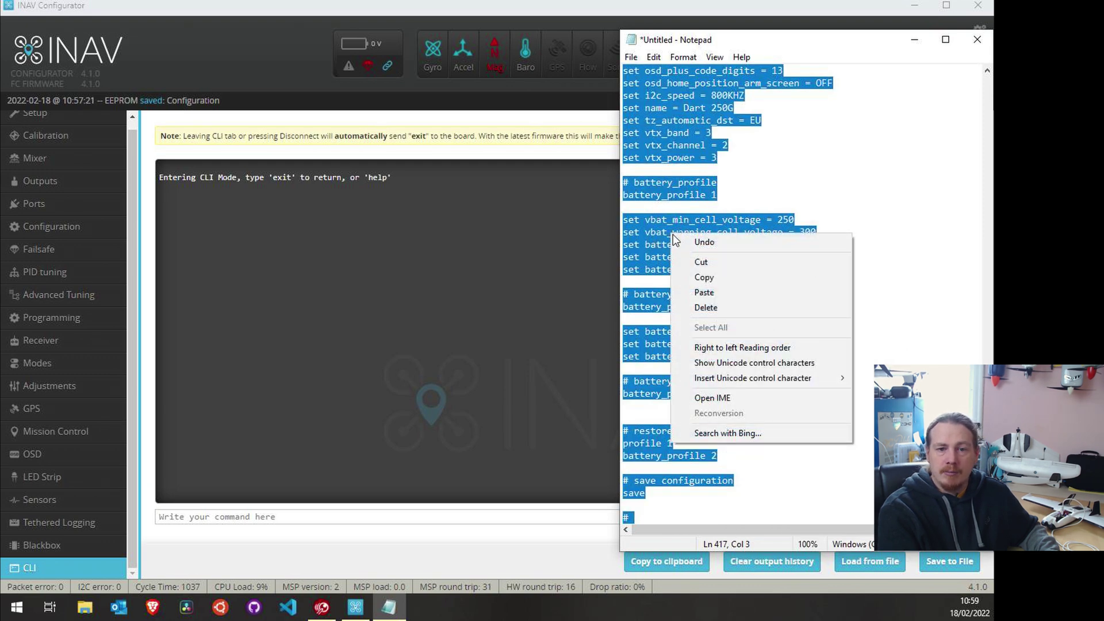
left_click(730, 279)
left_click(317, 515)
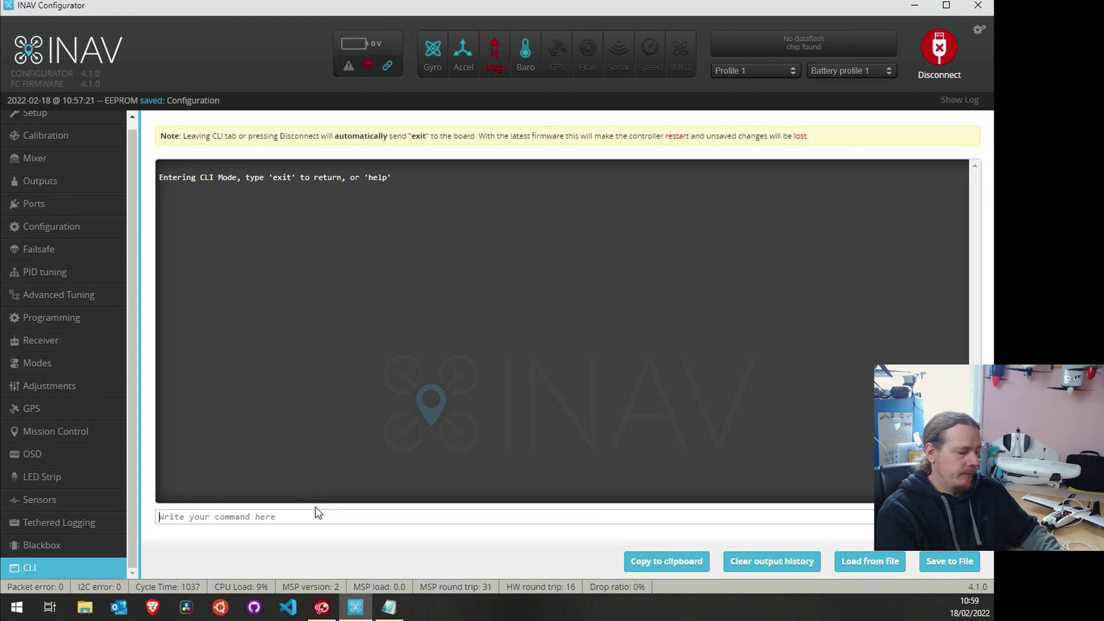
key("ctrl+v")
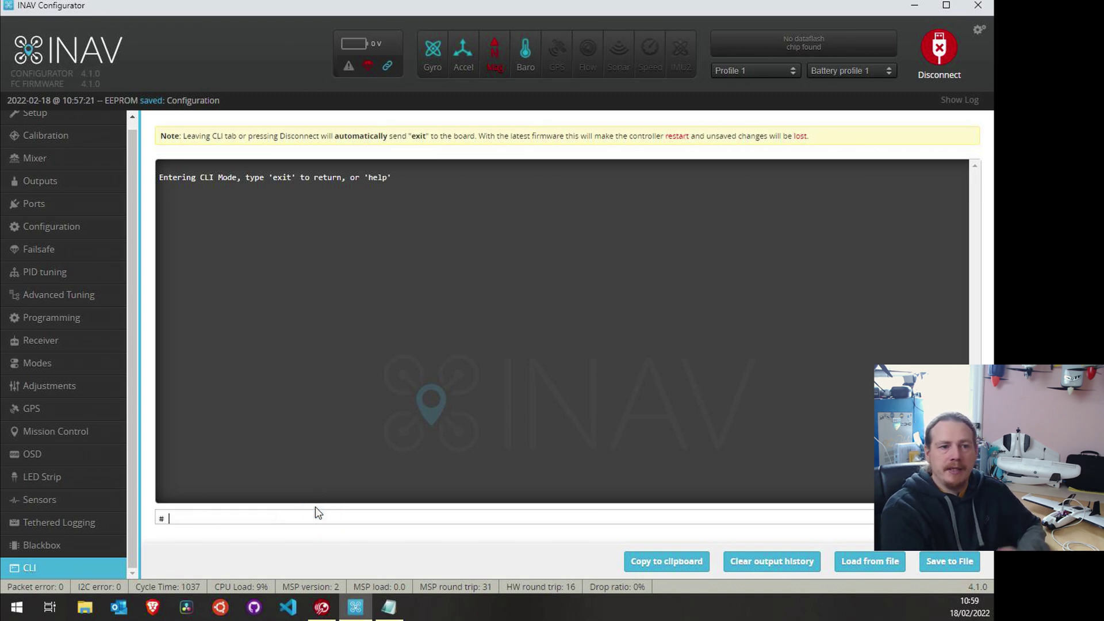
key("Return")
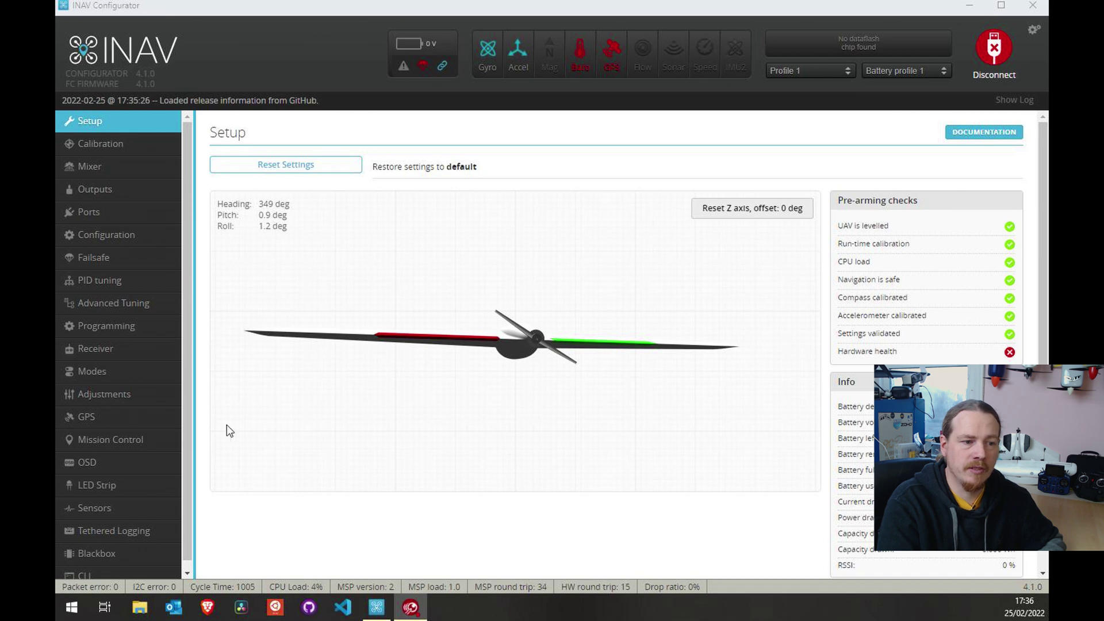
Upload the selected OSD font through the OSD page's Font Manager.
left_click(92, 467)
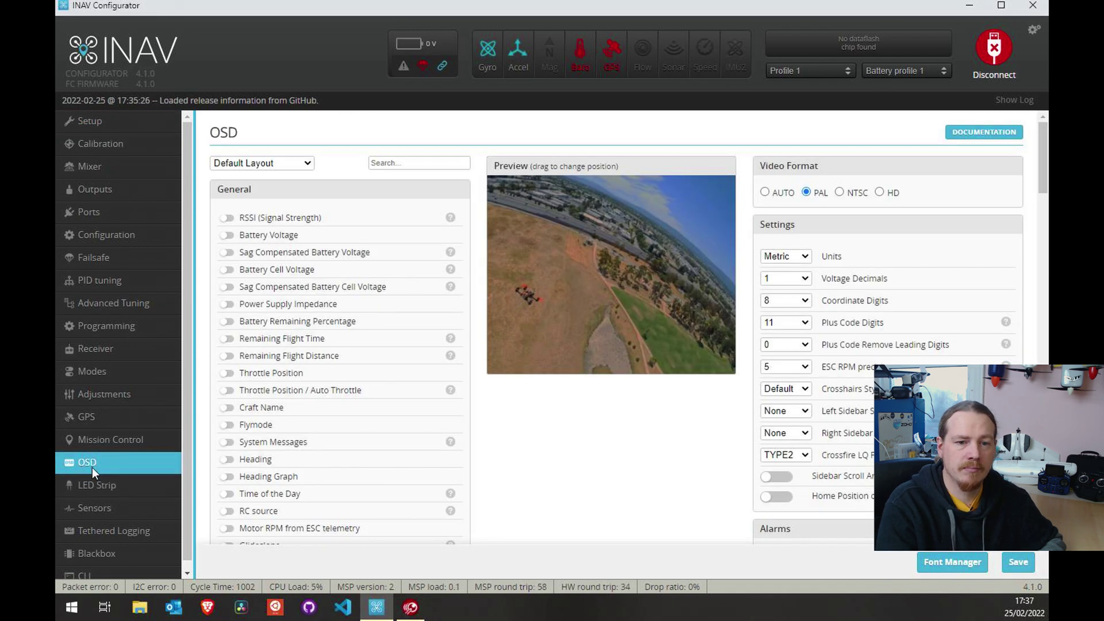
left_click(958, 564)
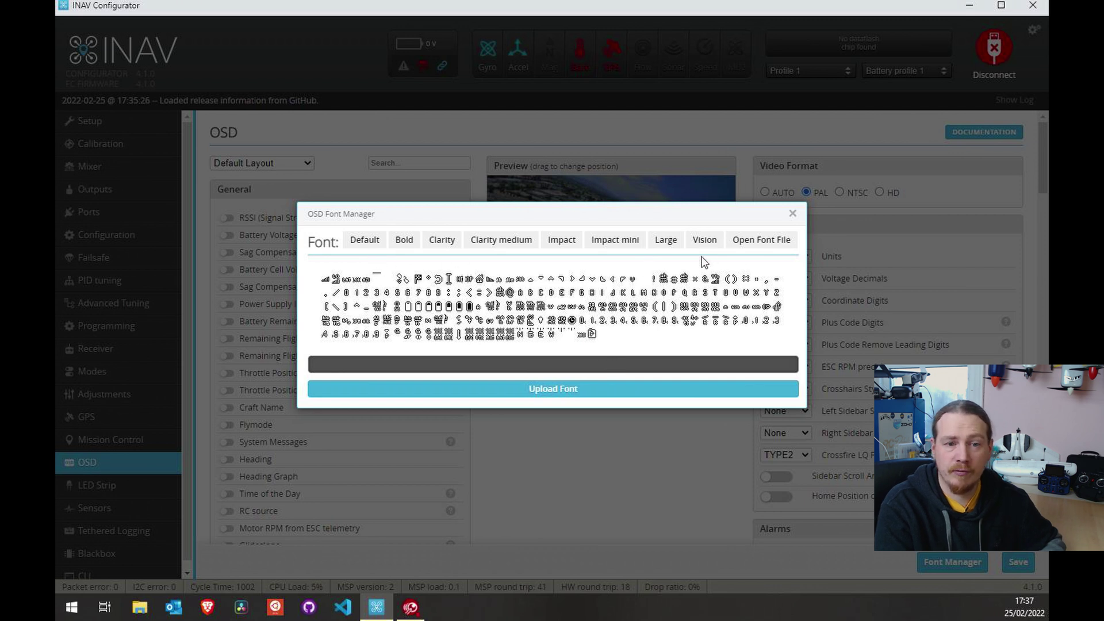
left_click(527, 391)
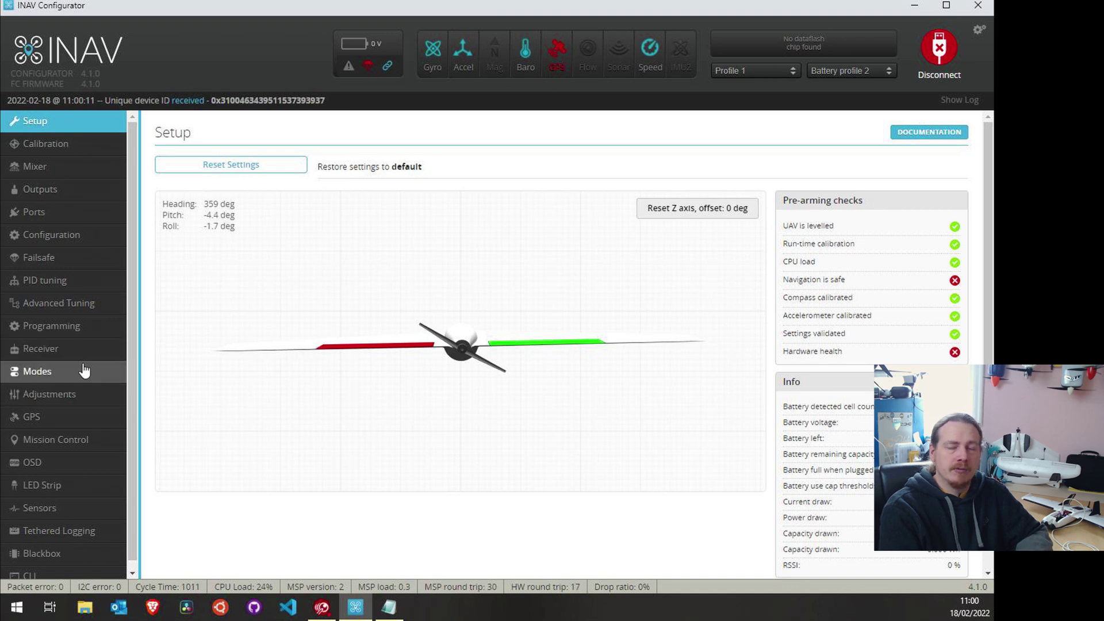
Highlight the 'defaults noreboot' line in the Notepad diff, then return to the PID tuning page.
left_click(56, 282)
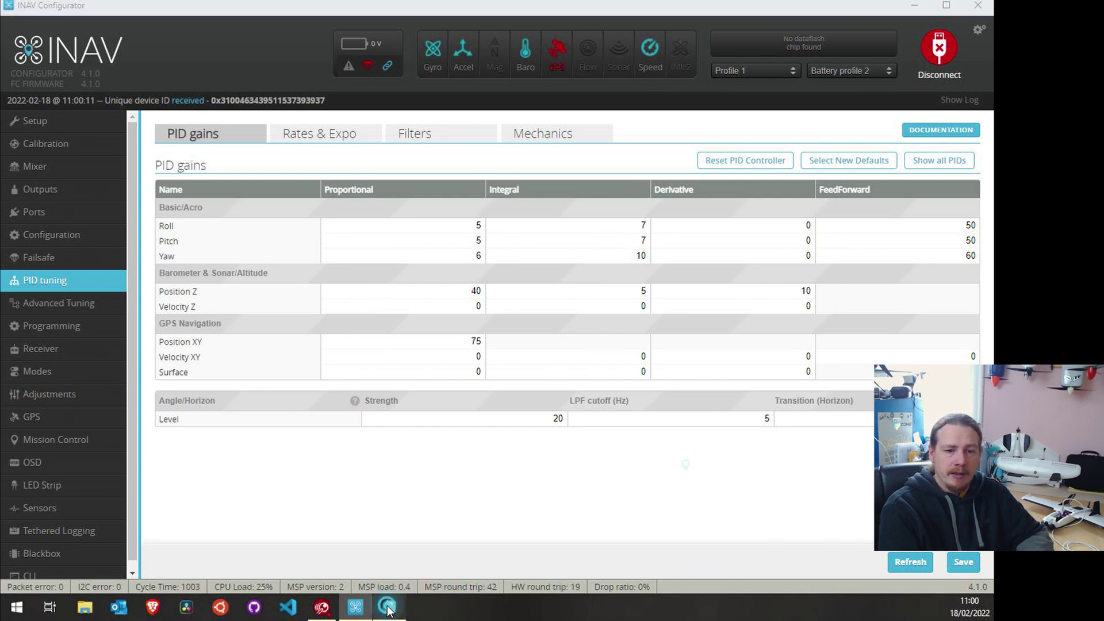
left_click(388, 608)
scroll(950, 218, "up", 20)
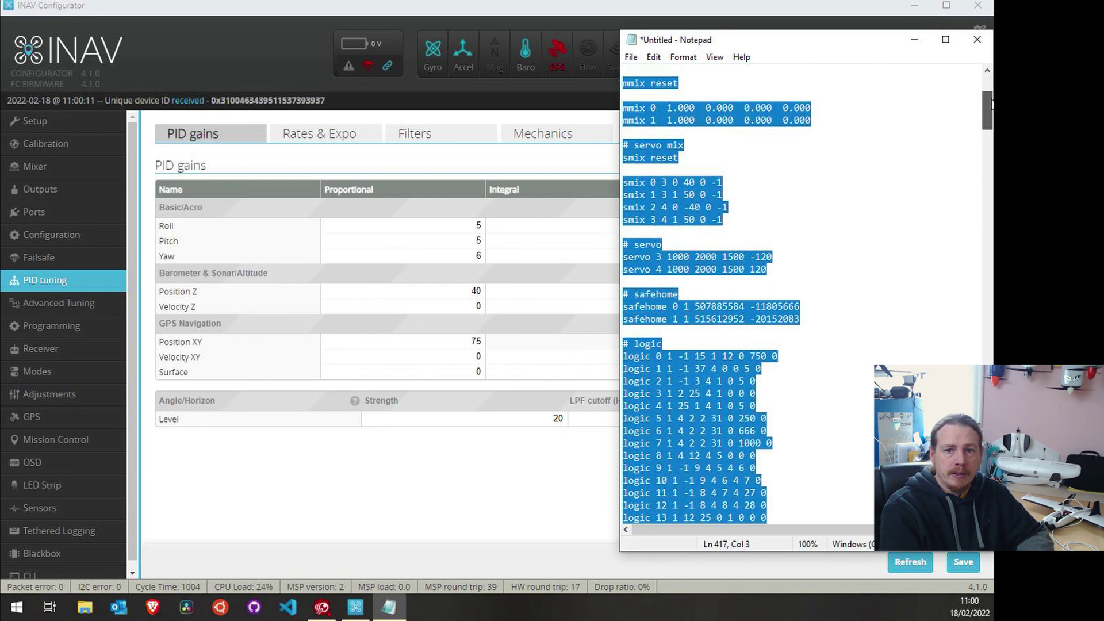
left_click(773, 149)
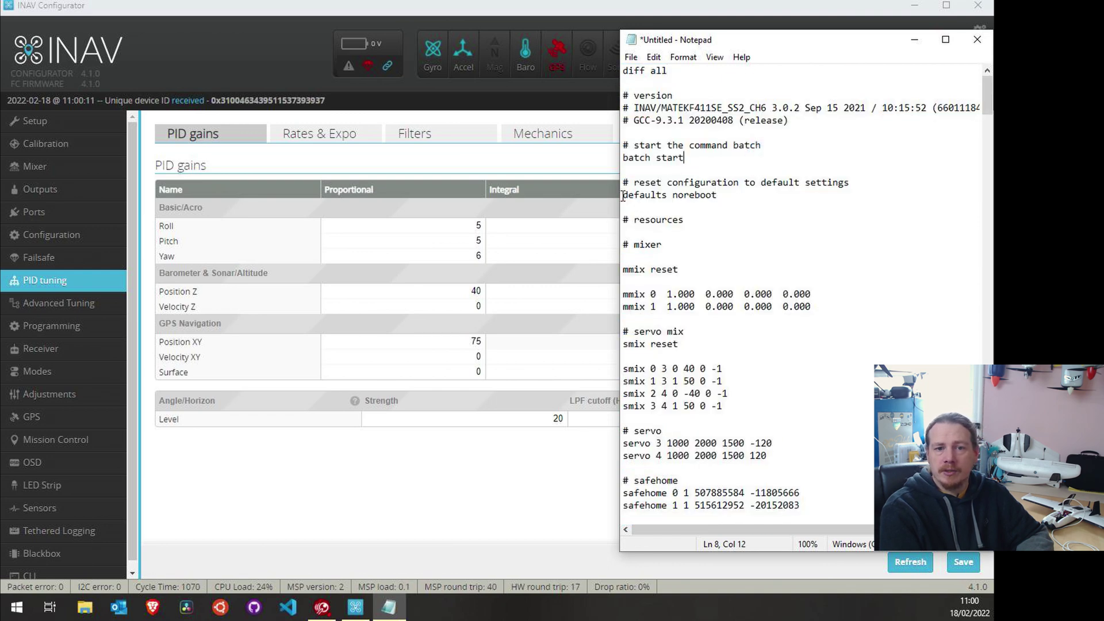
left_click_drag(622, 195, 743, 194)
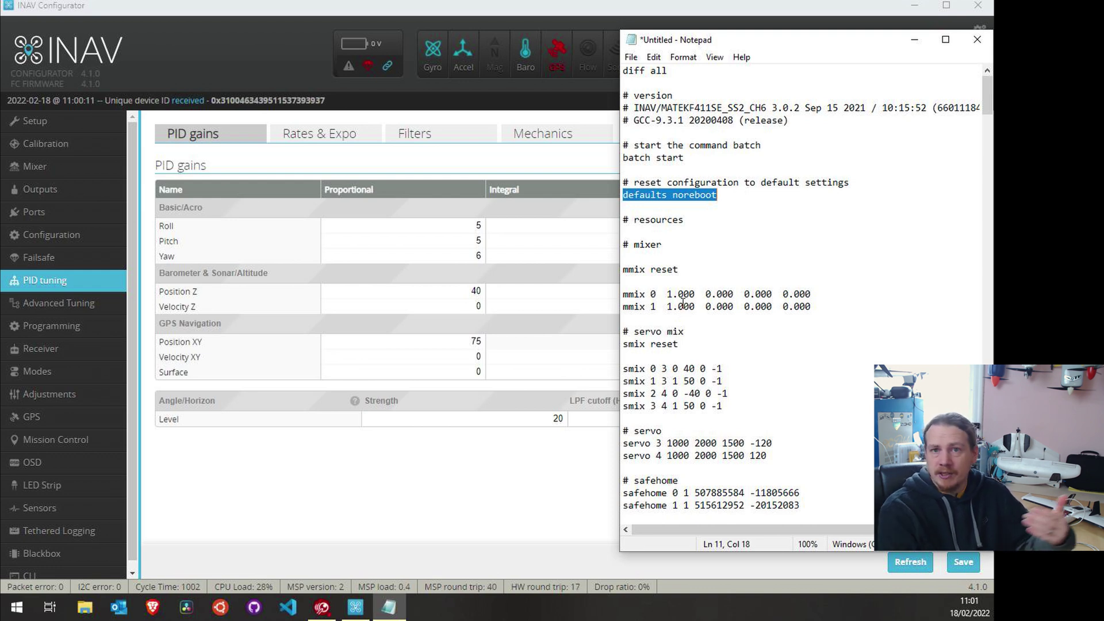
left_click(467, 6)
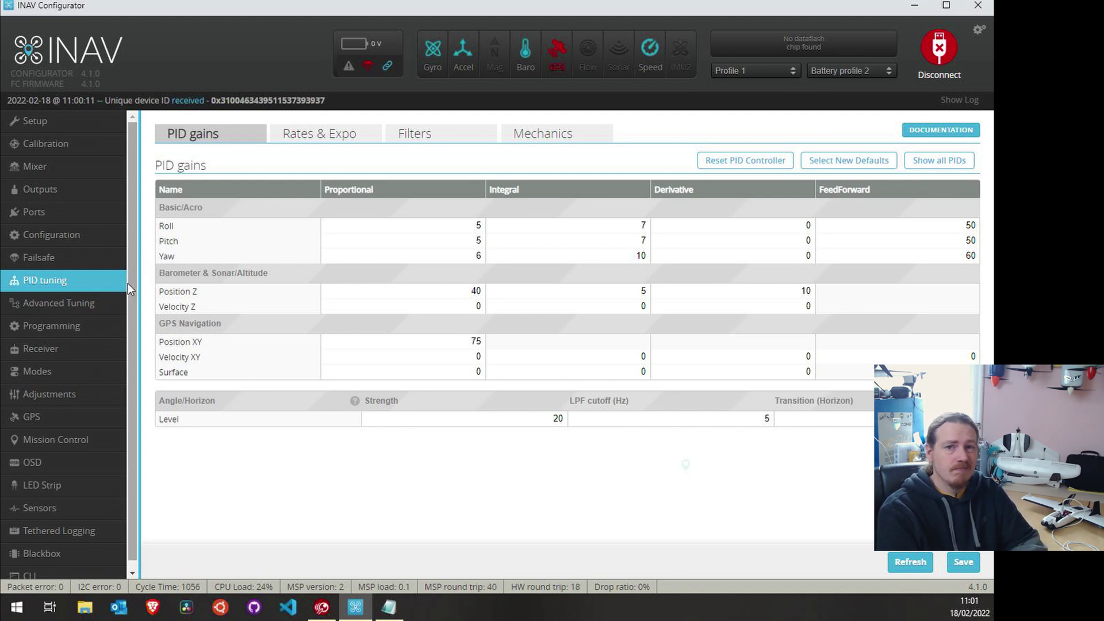
In the CLI, enter 'set applied_defaults = 0' followed by 'save' to reboot the board.
scroll(86, 322, "down", 1)
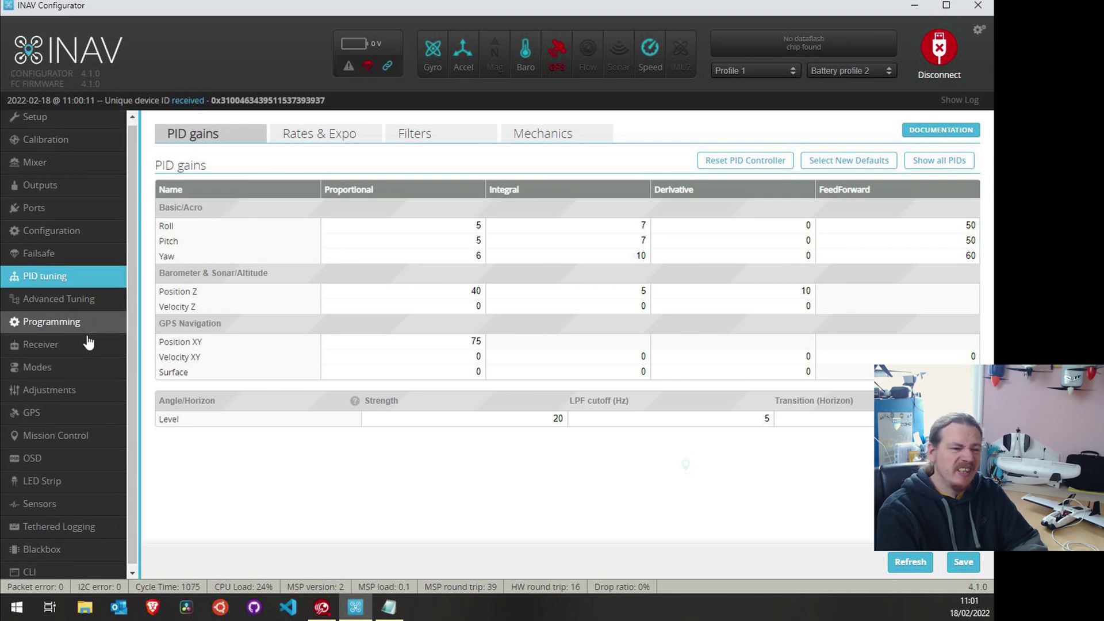
left_click(67, 571)
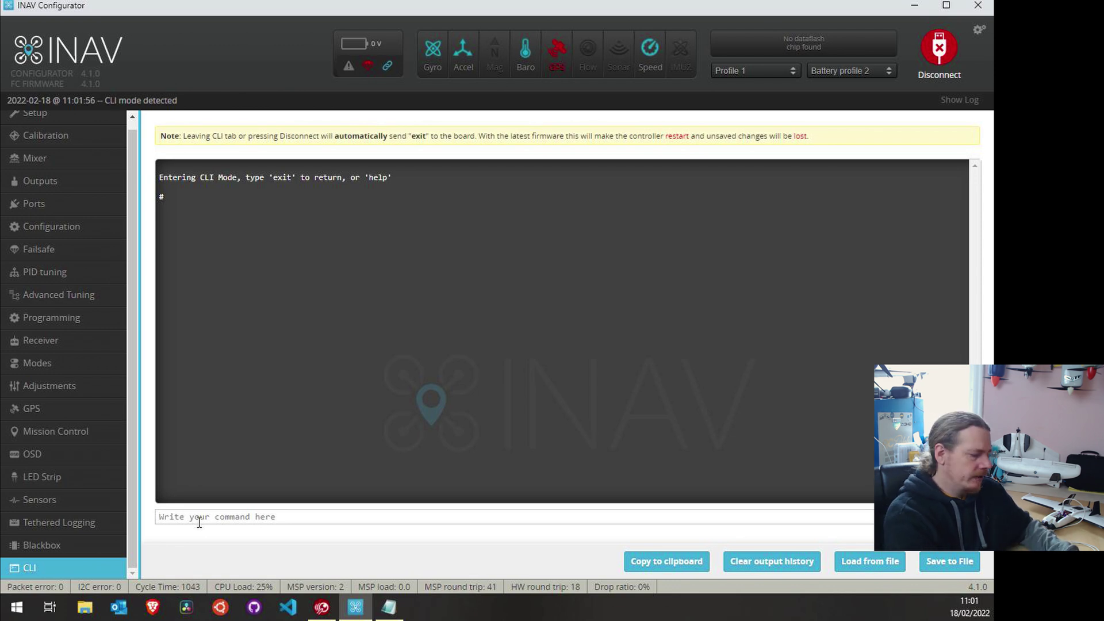
type("set")
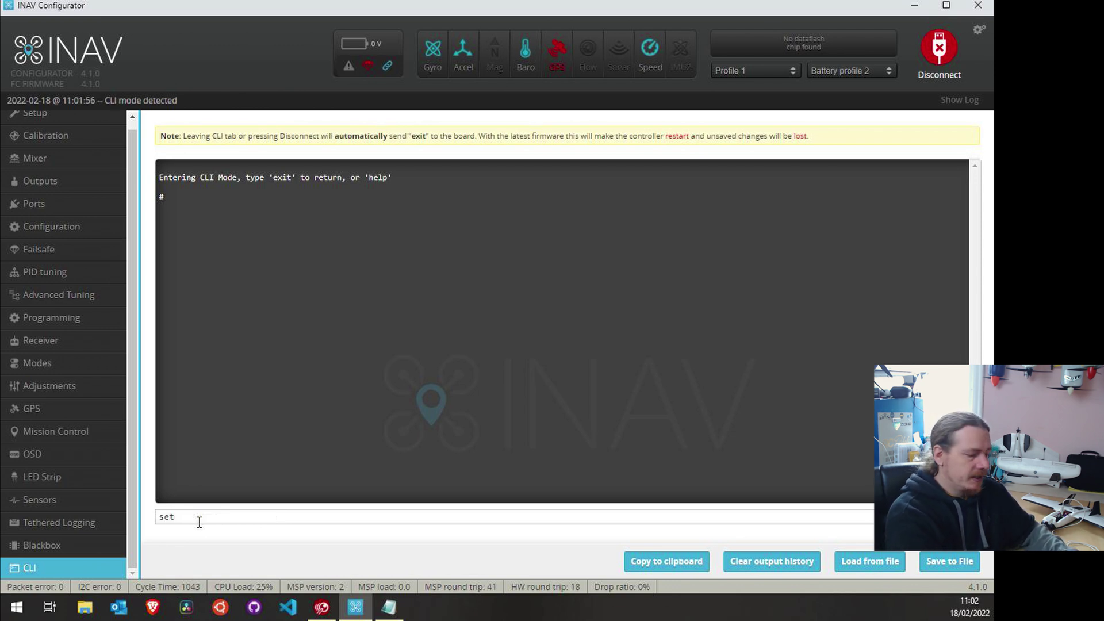
type(" applied")
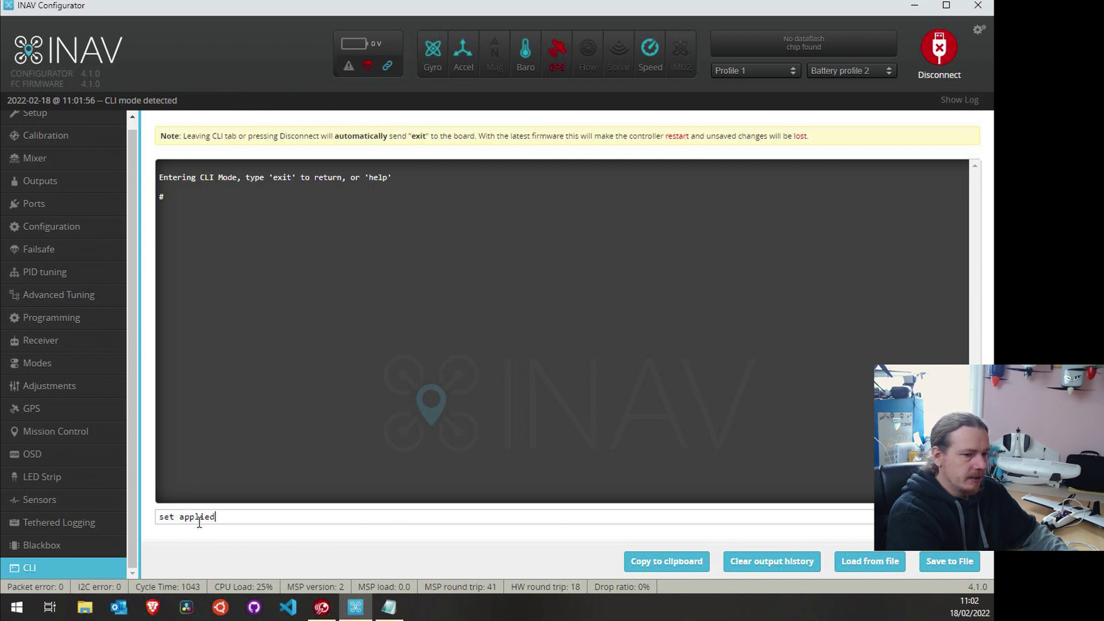
type("_defaults")
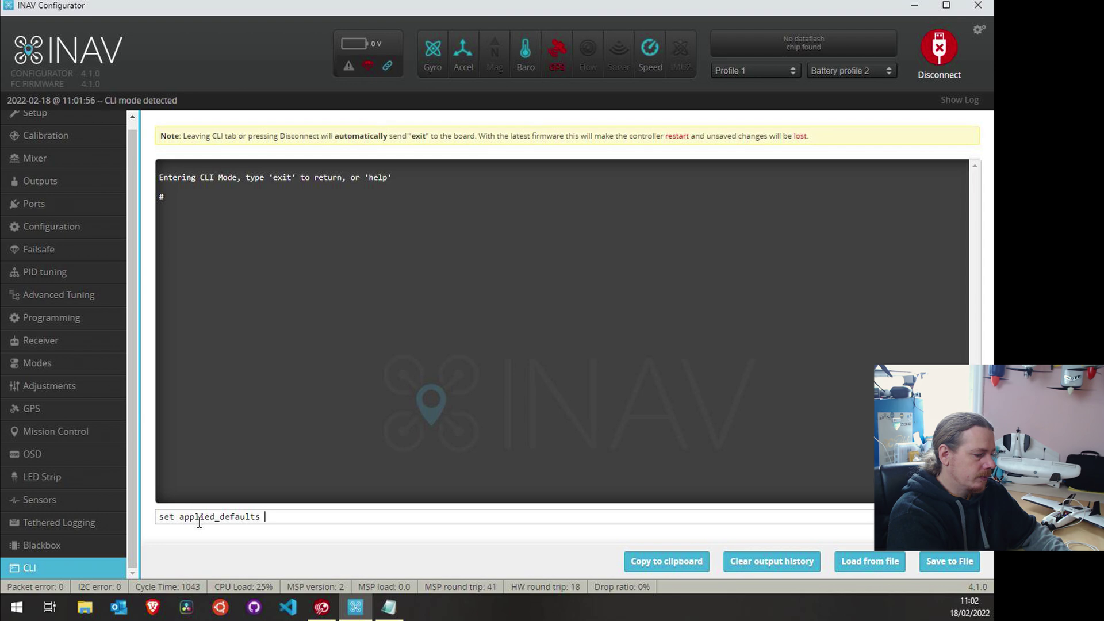
type("d = 0")
key("Return")
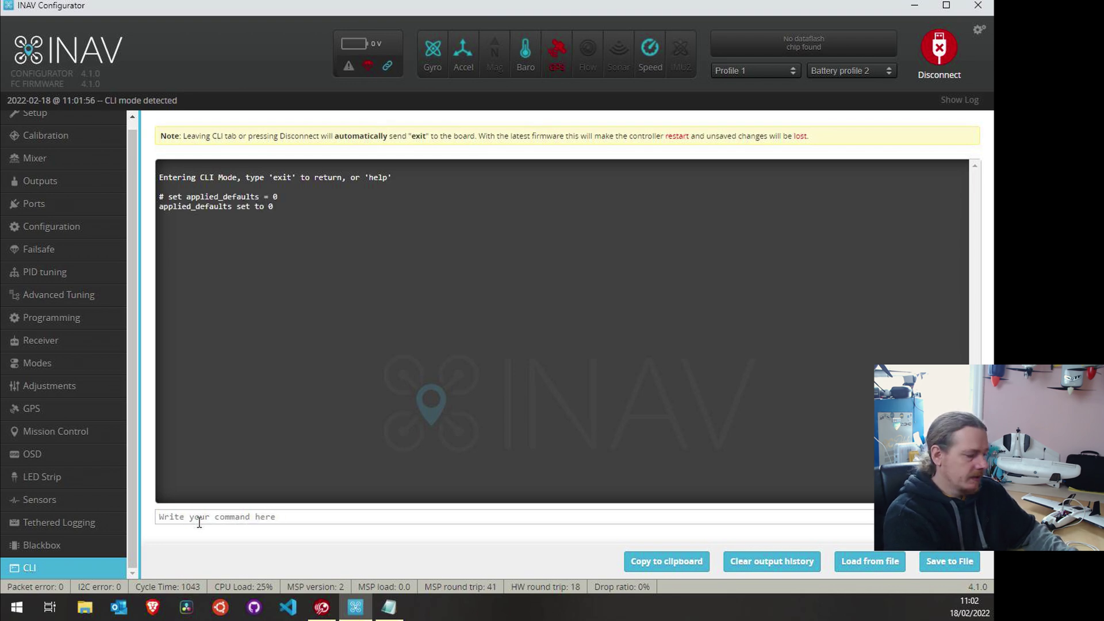
type("save")
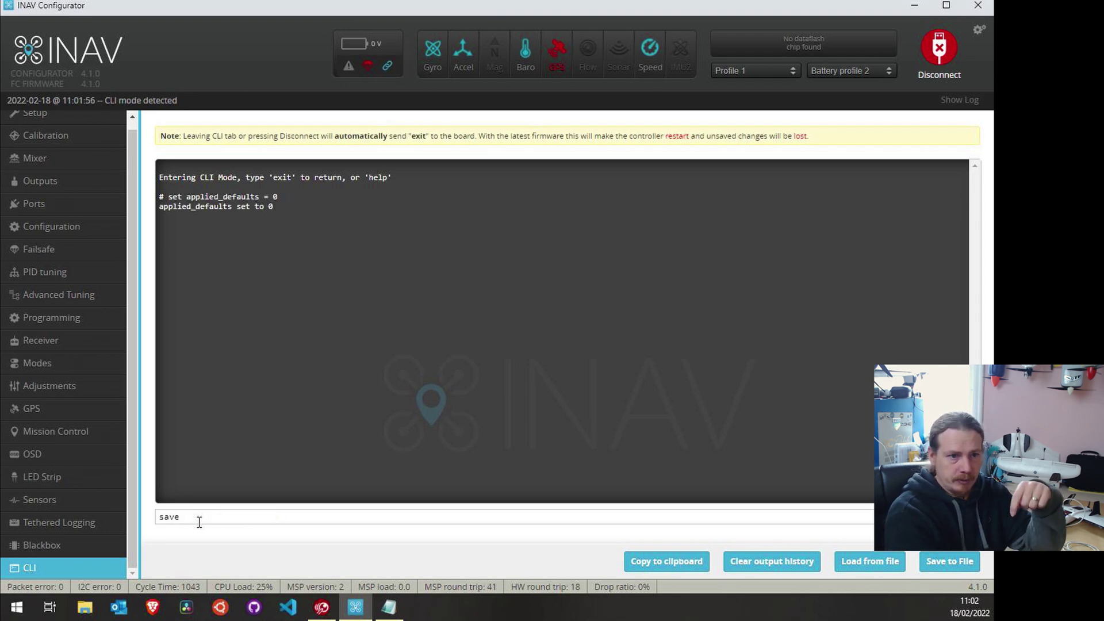
key("Return")
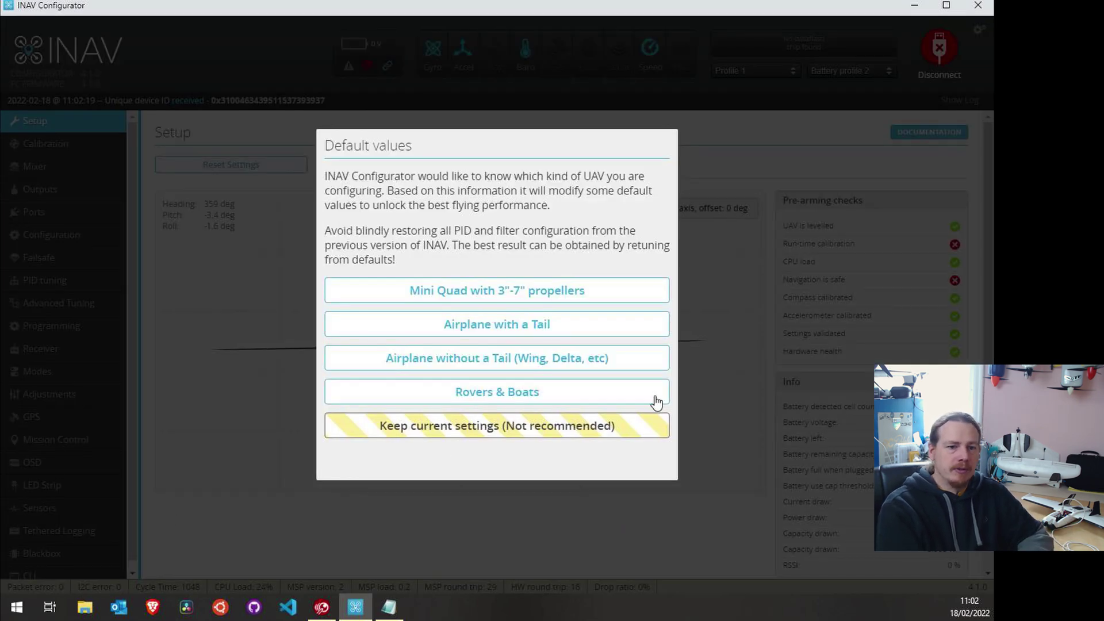
Choose the 'Airplane without a Tail (Wing, Delta, etc)' defaults in the Default values dialog.
left_click(592, 371)
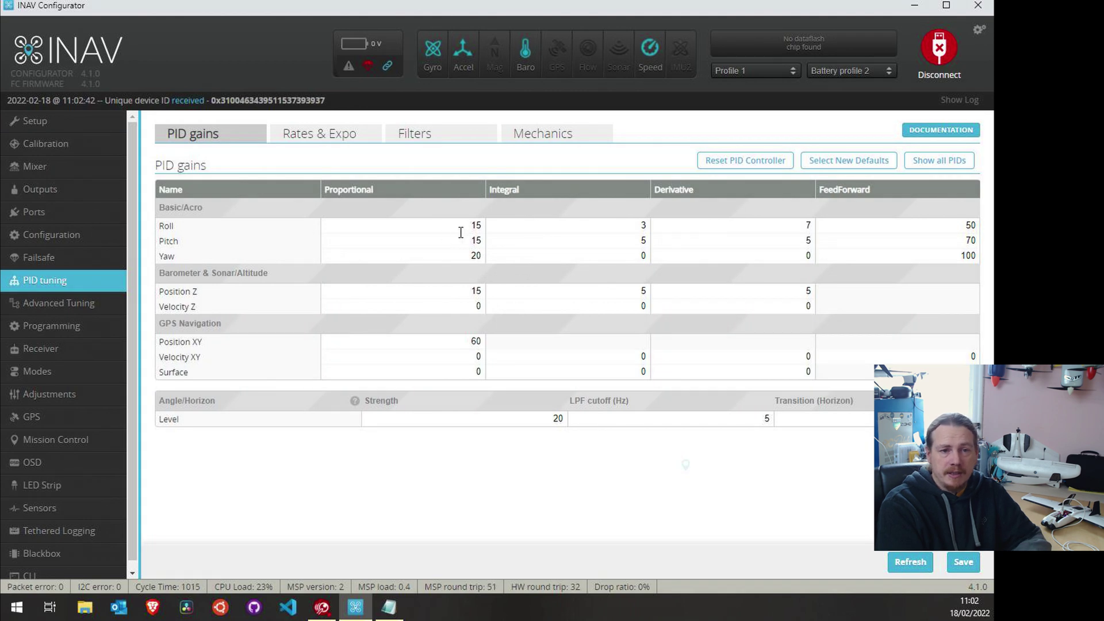
double_click(463, 225)
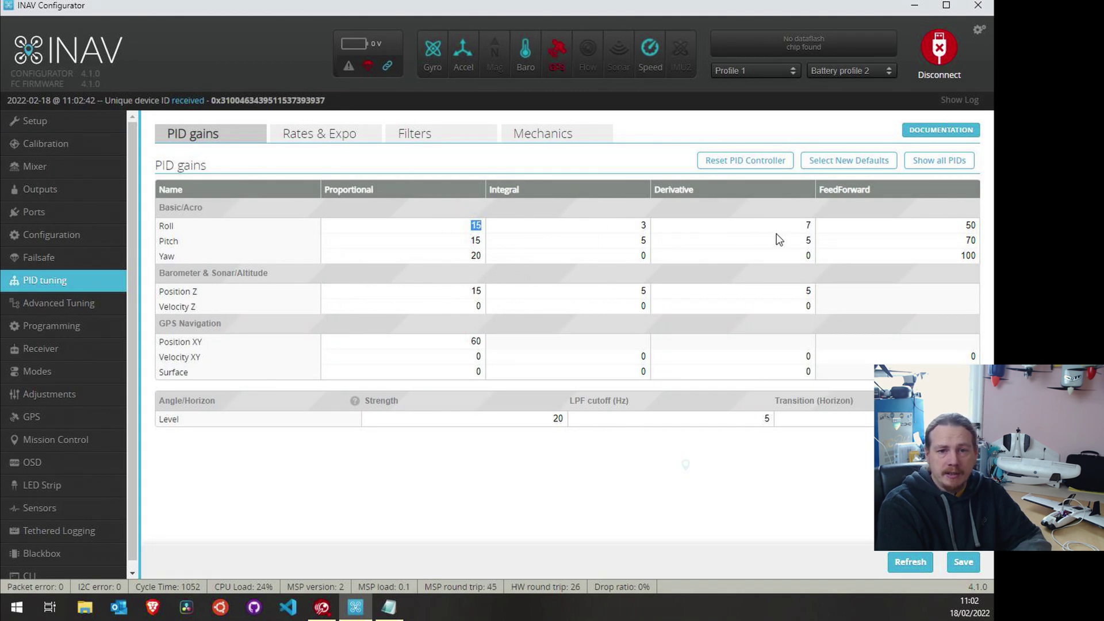
left_click(790, 221)
left_click(797, 239)
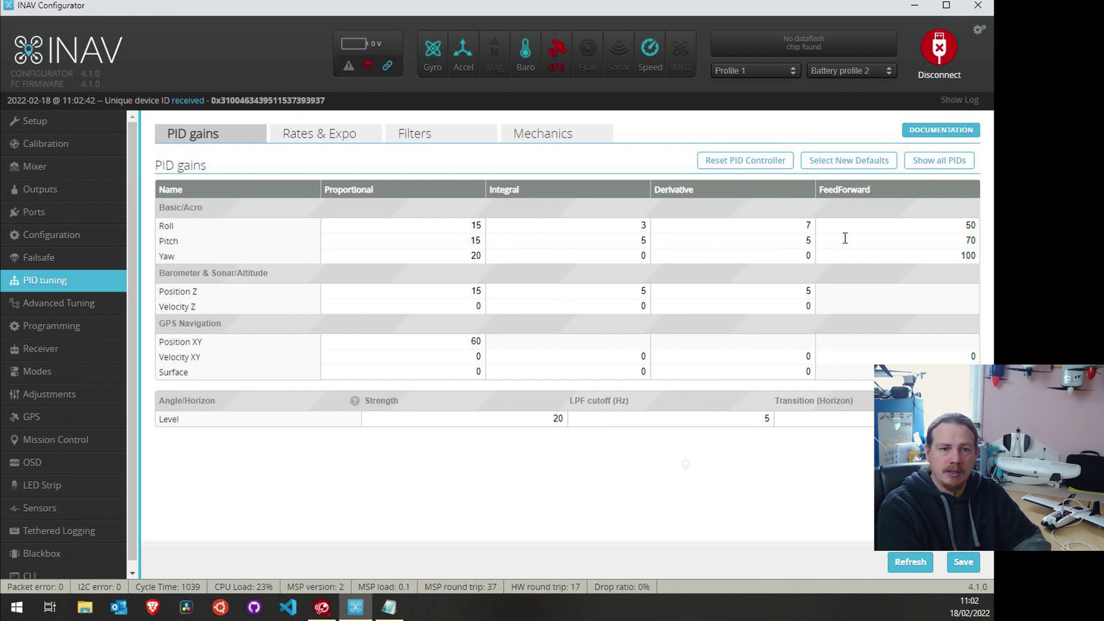
left_click(316, 135)
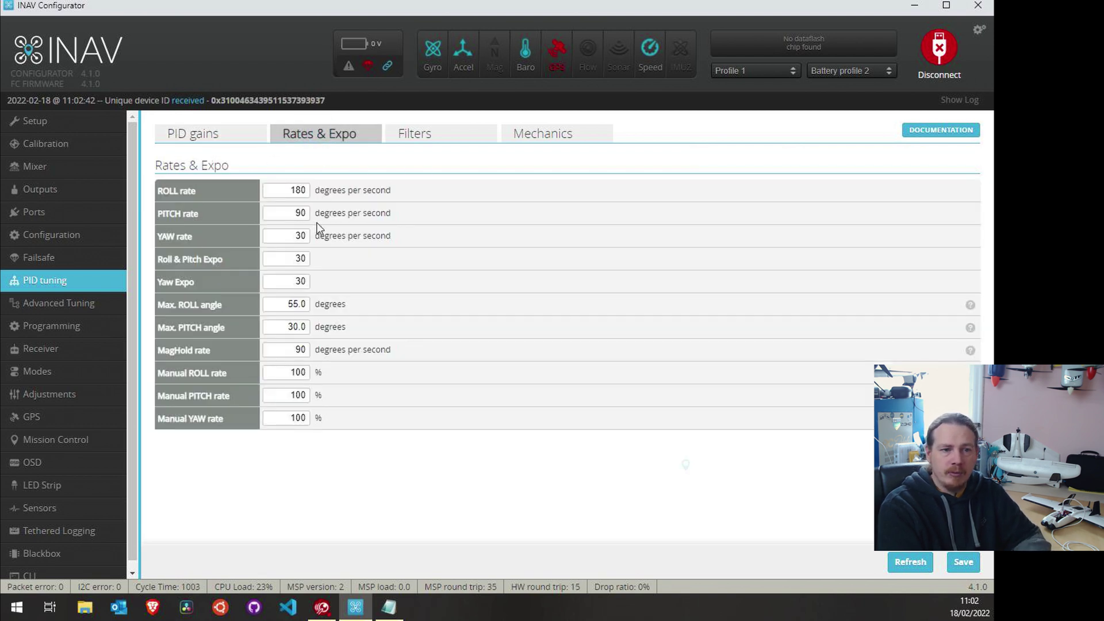
left_click(226, 135)
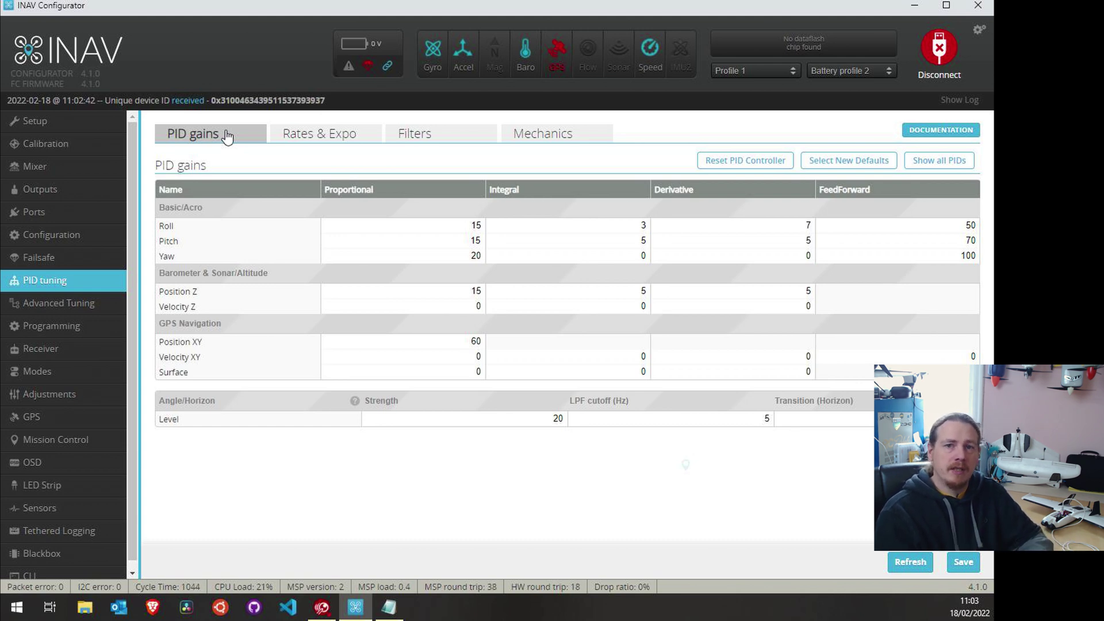
Highlight 'set nav_rth_altitude = 7620' in the Notepad diff, then open Advanced Tuning.
left_click(388, 609)
scroll(794, 260, "down", 9)
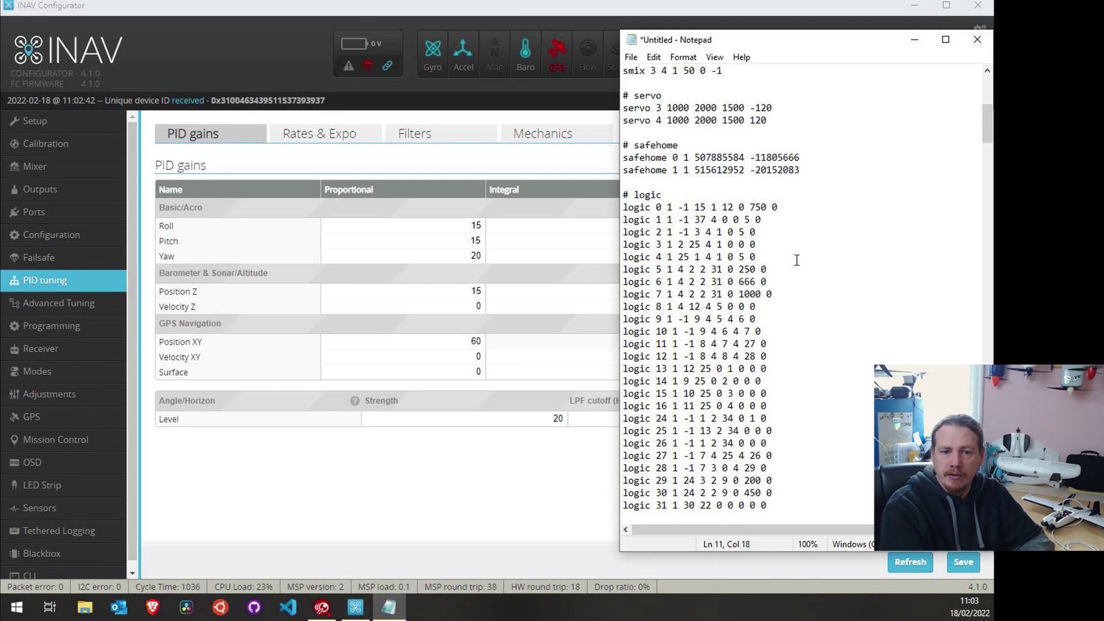
scroll(798, 258, "down", 5)
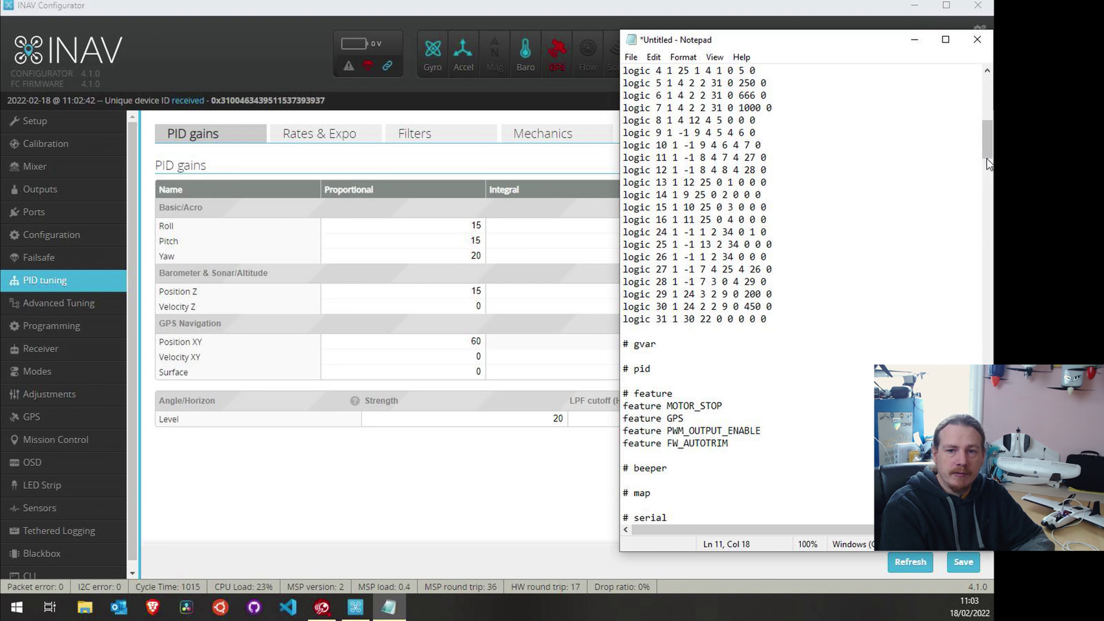
left_click_drag(988, 151, 988, 397)
scroll(664, 356, "down", 2)
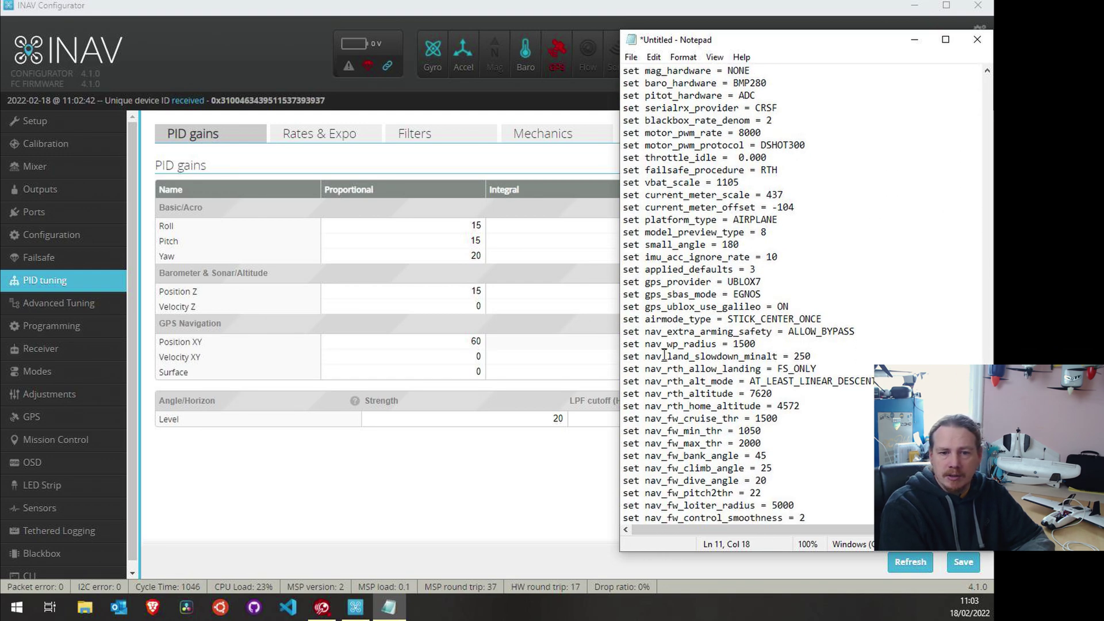
left_click_drag(628, 395, 772, 395)
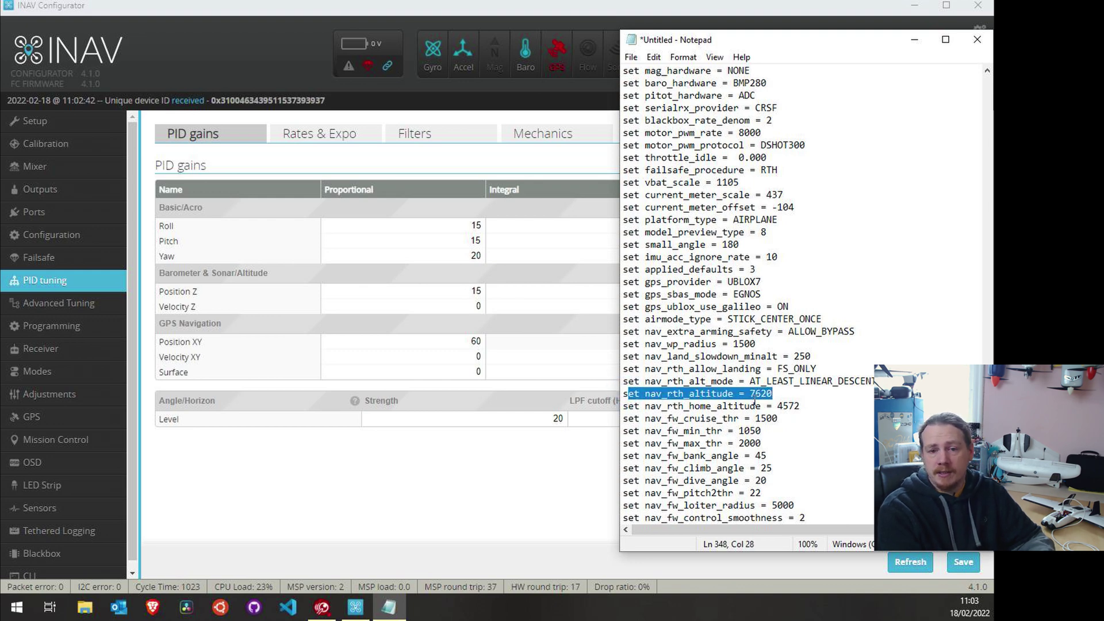
left_click(100, 303)
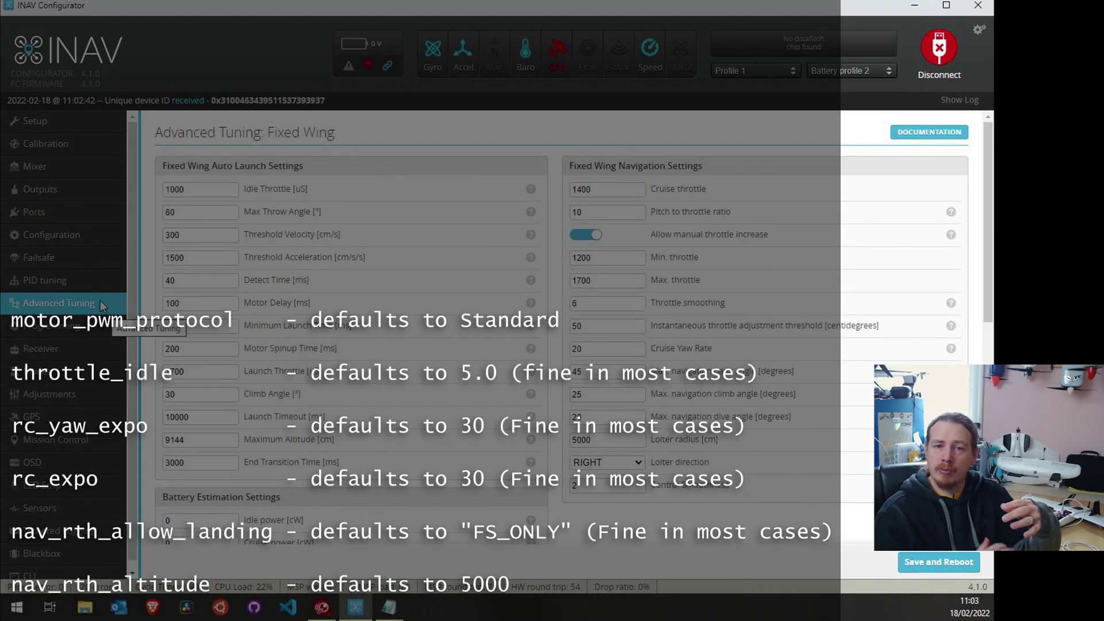
Select the 5000 RTH altitude under Generic settings and compare it with the diff's 7620.
scroll(389, 437, "down", 6)
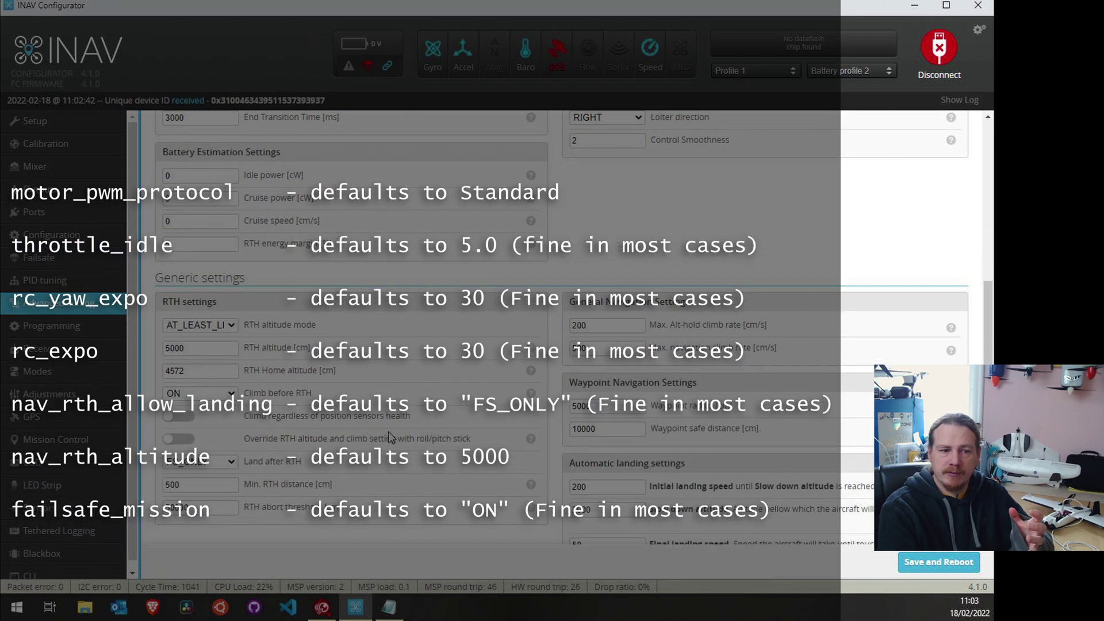
scroll(389, 437, "down", 2)
left_click(187, 235)
double_click(188, 234)
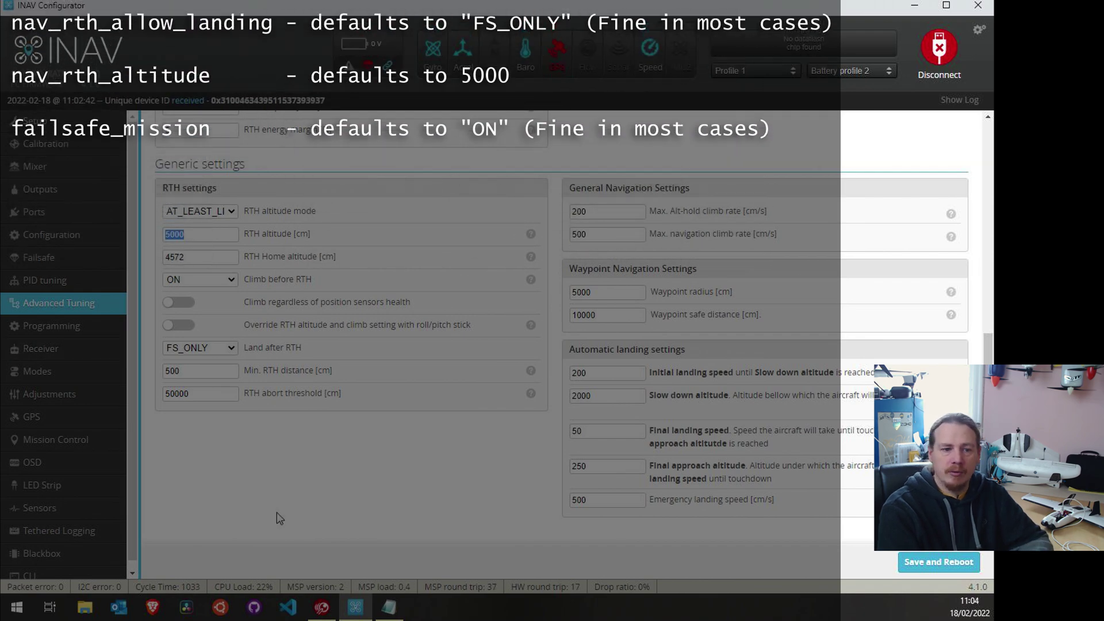
key("alt+Tab")
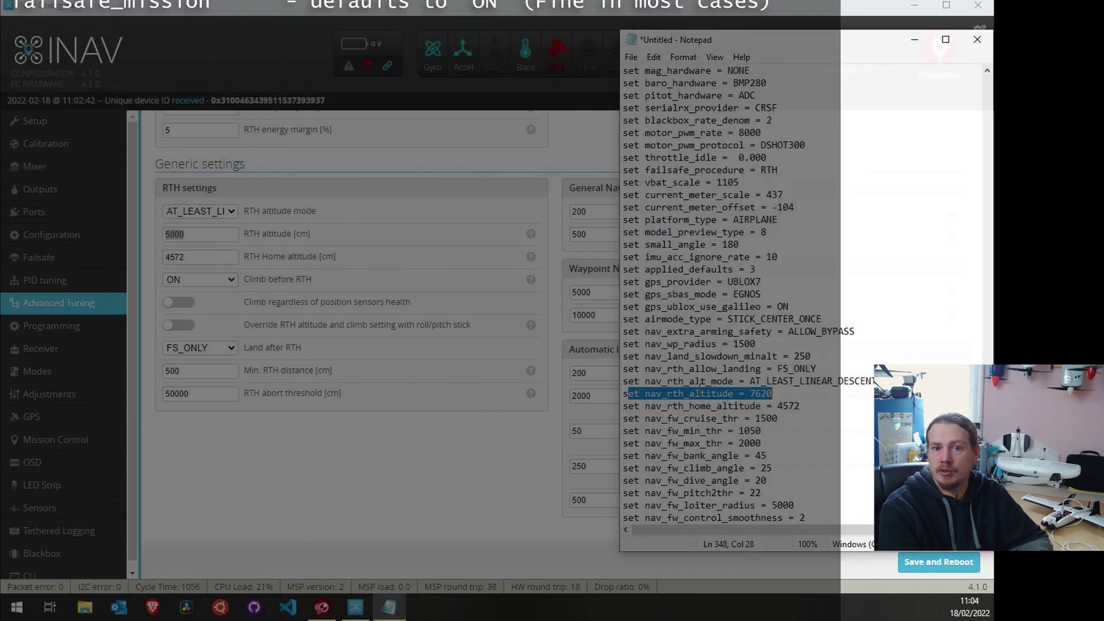
key("alt+Tab")
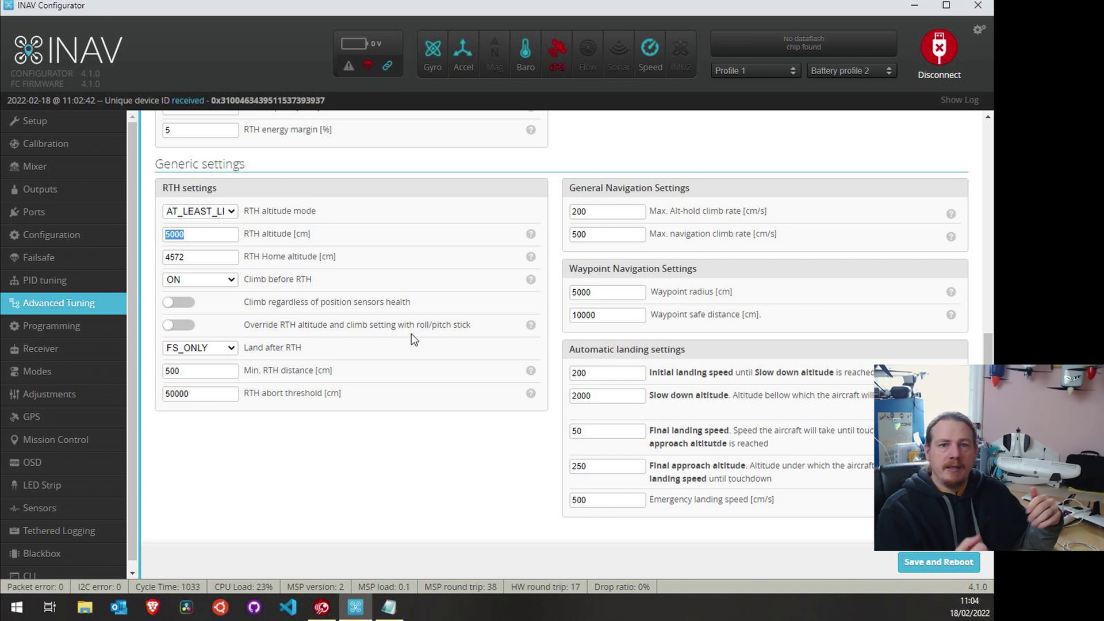
Run 'diff all' in the CLI to list the current changed settings.
left_click(61, 577)
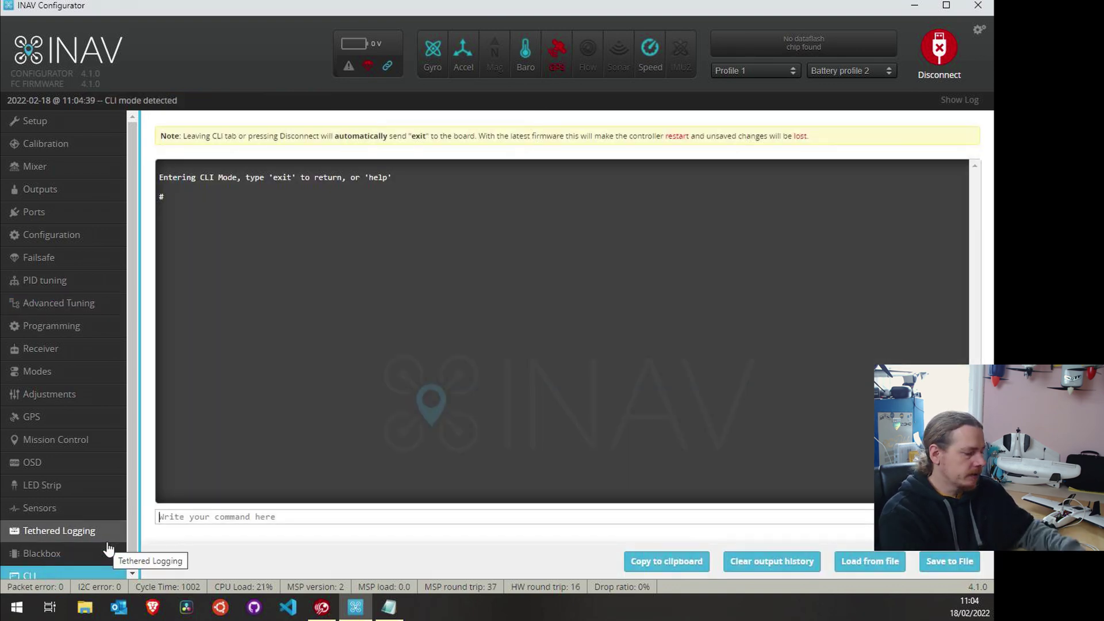
type("diff all")
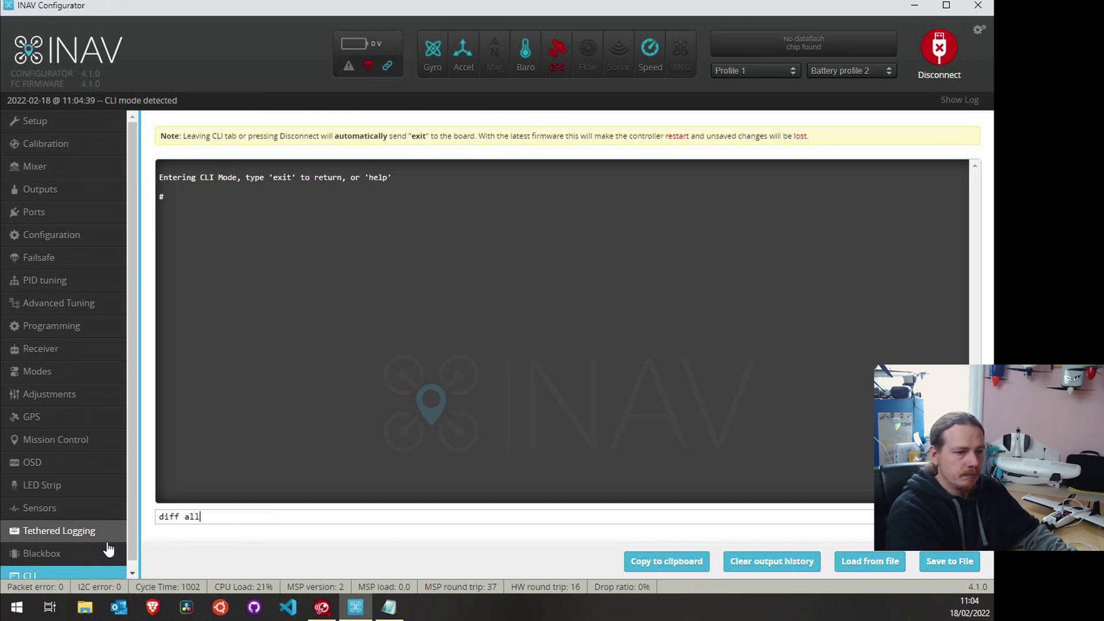
key("Return")
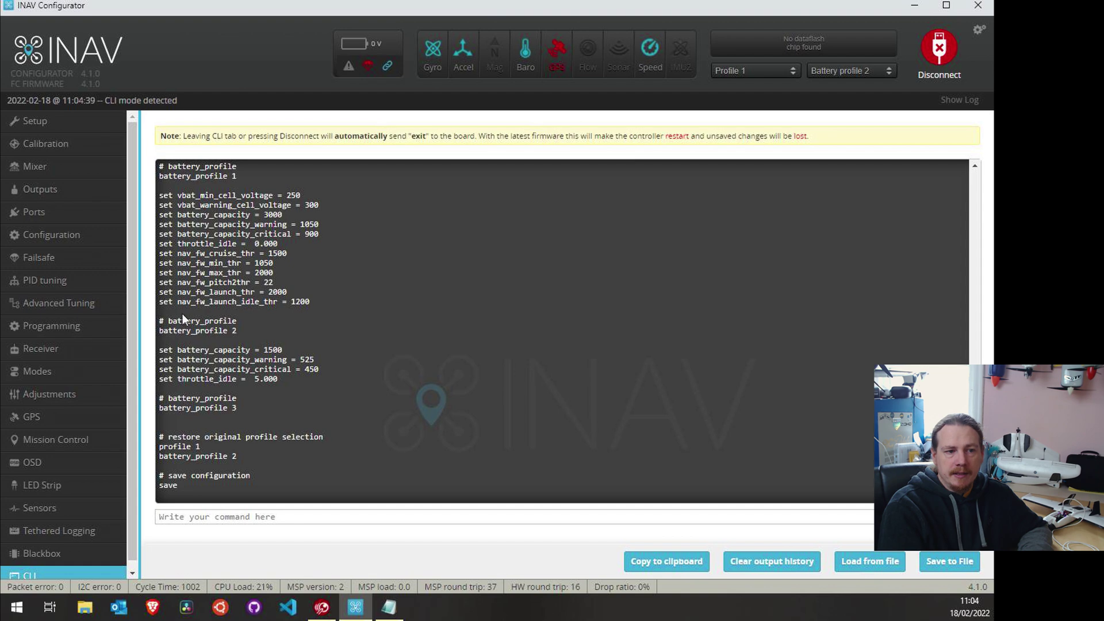
Highlight the battery_profile 1 and 2 lines in the Notepad diff and centre the window.
left_click(389, 606)
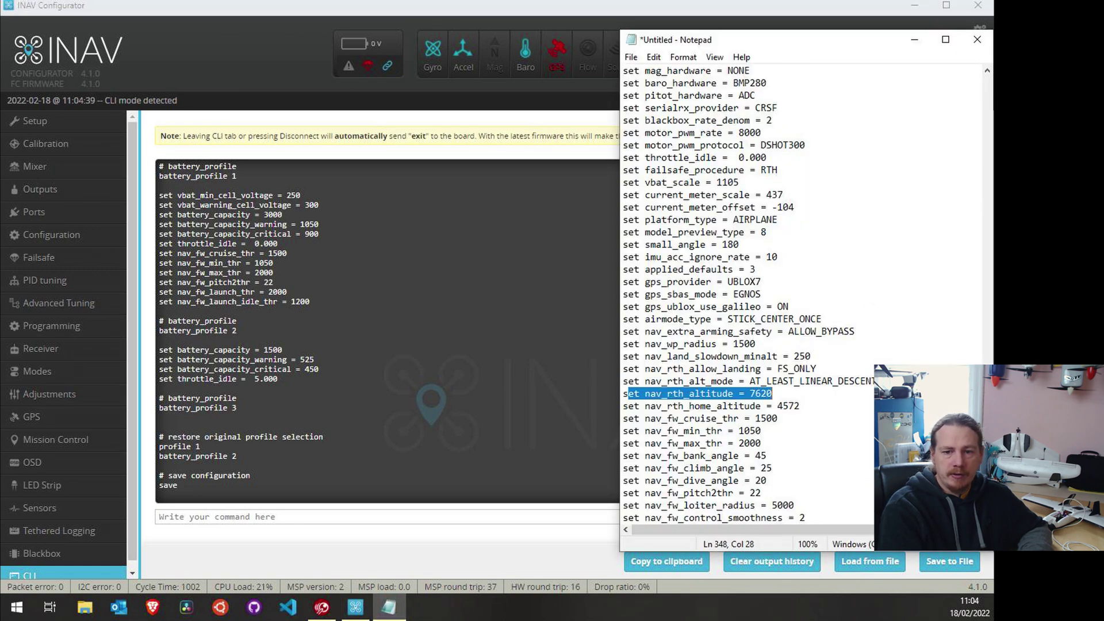
scroll(748, 293, "down", 15)
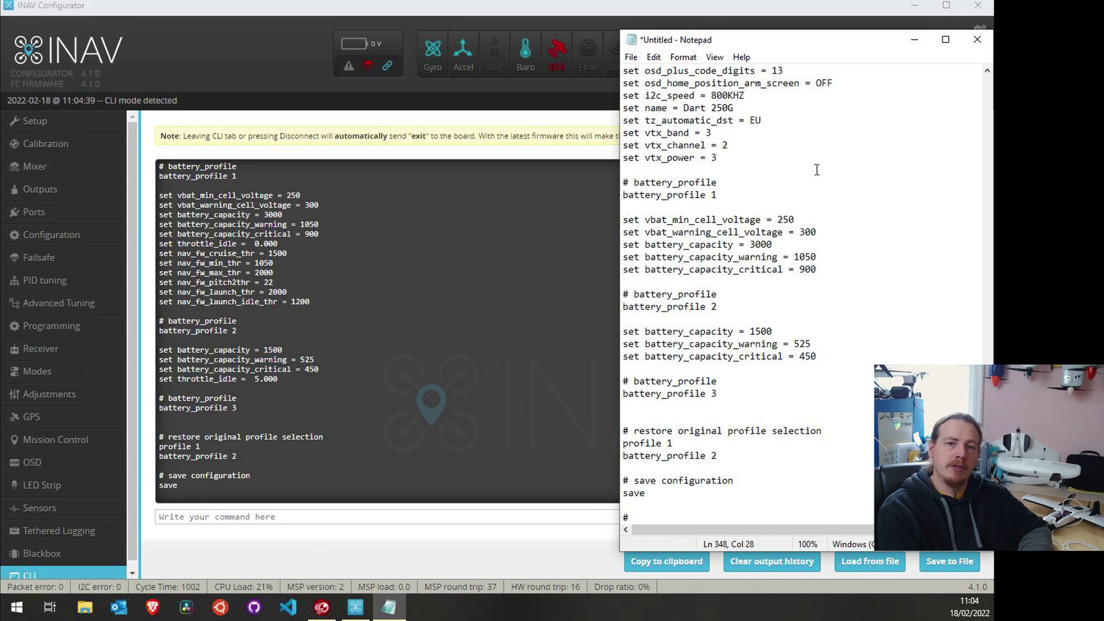
left_click(645, 219)
left_click_drag(645, 219, 769, 265)
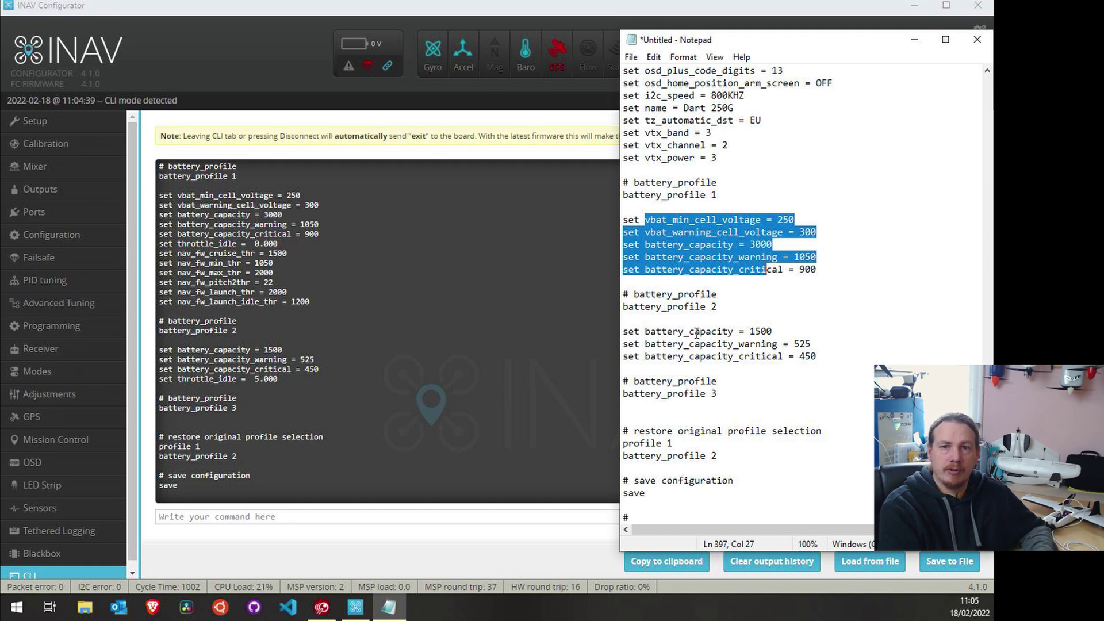
left_click_drag(696, 332, 722, 356)
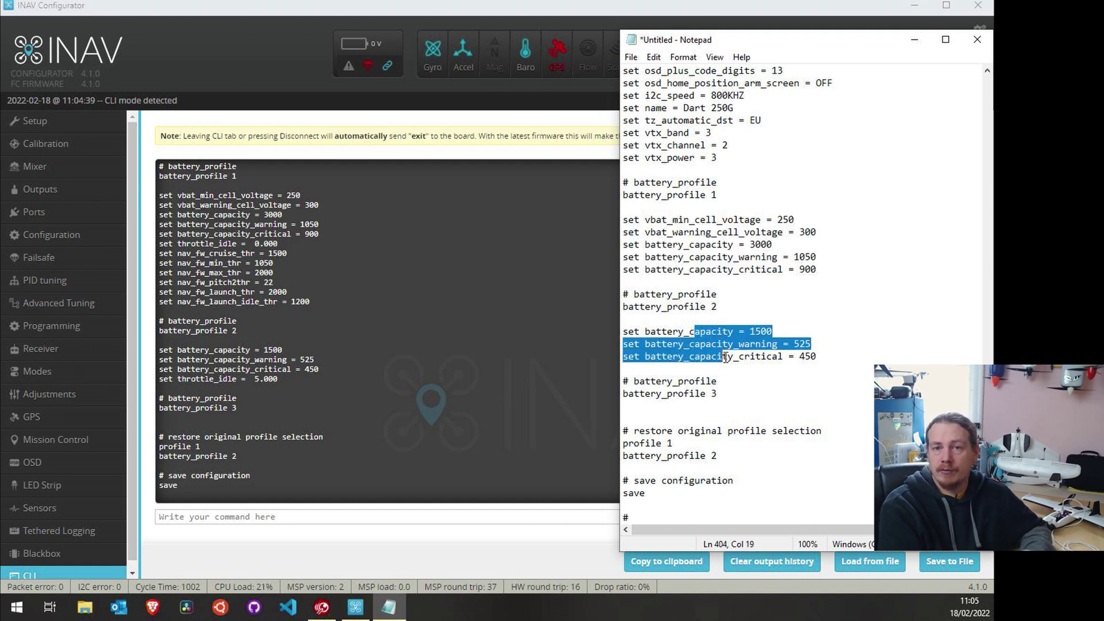
left_click(719, 196)
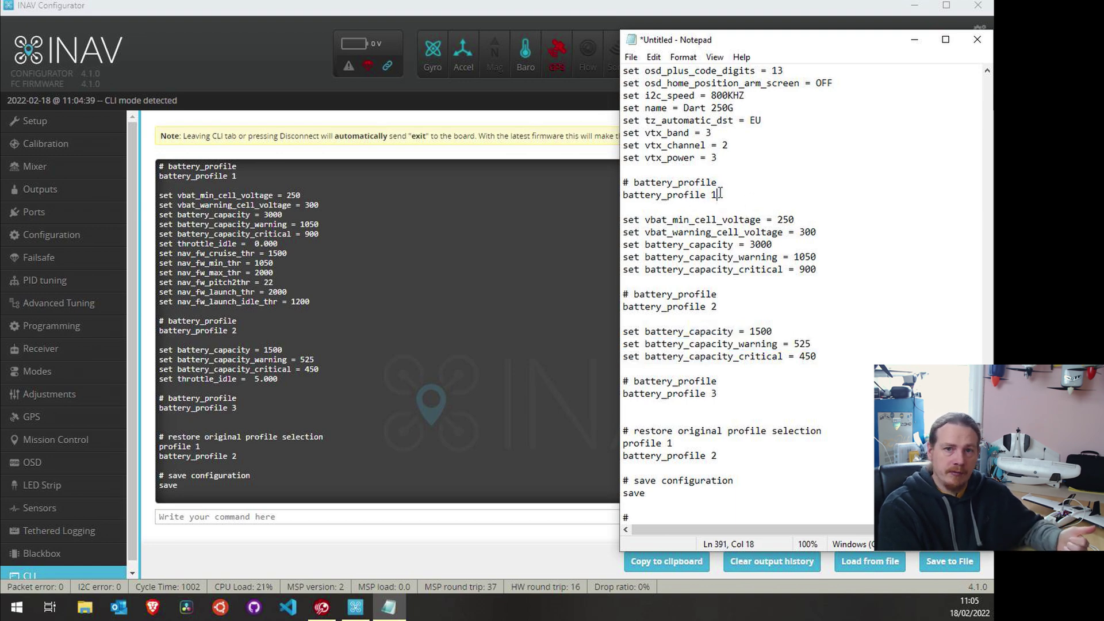
left_click(737, 312)
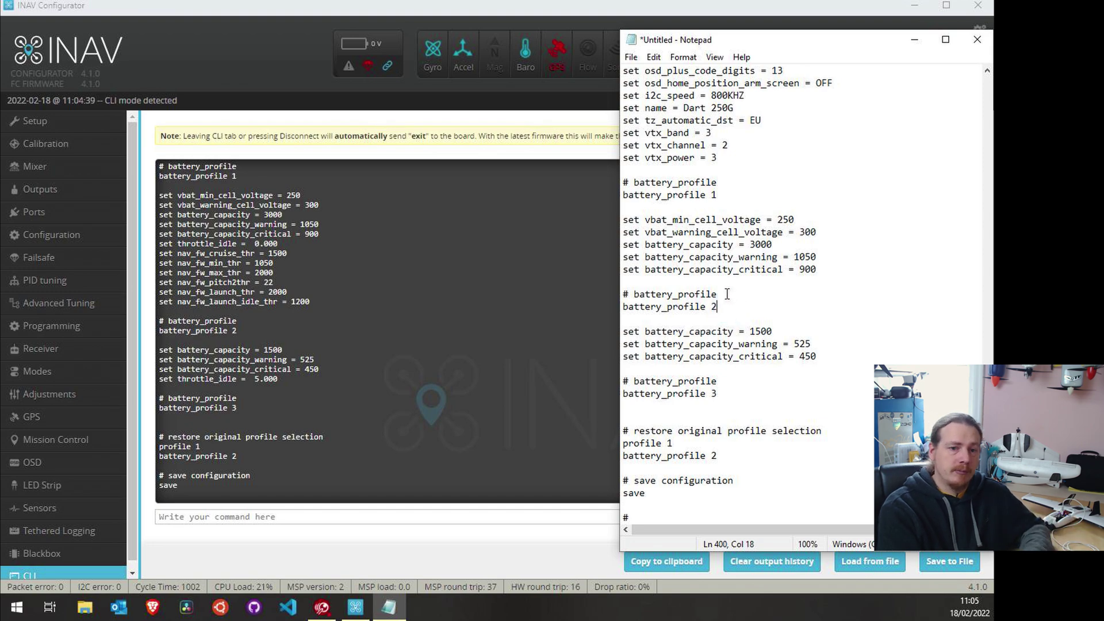
left_click_drag(748, 39, 474, 11)
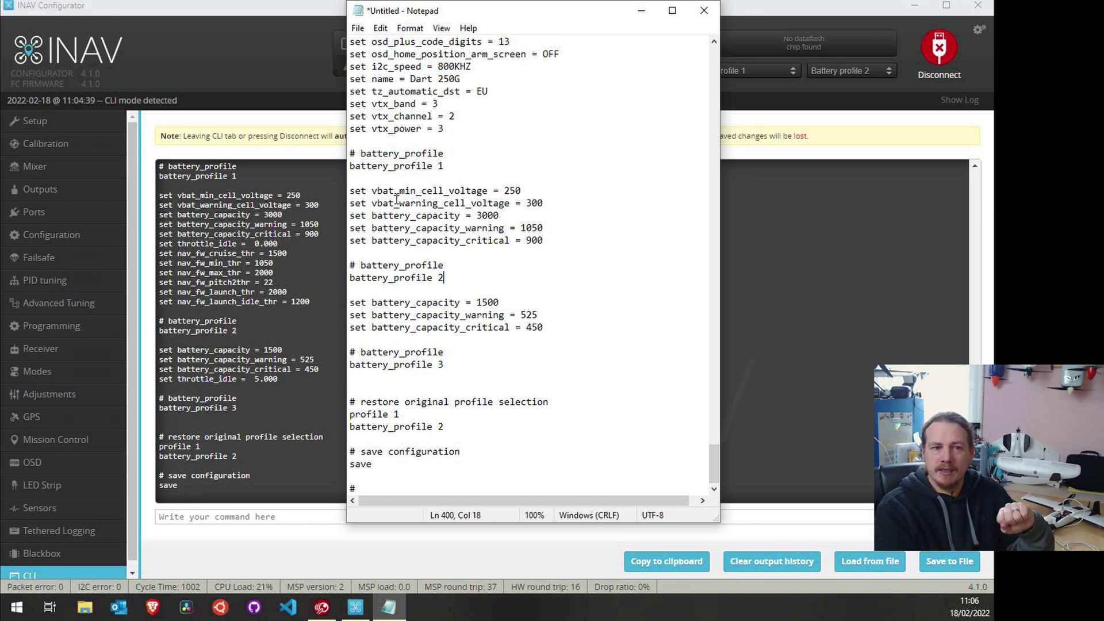
Highlight 'set nav_fw_cruise_thr = 1500' in the Notepad diff, then close Notepad.
scroll(419, 189, "up", 1)
scroll(420, 189, "up", 4)
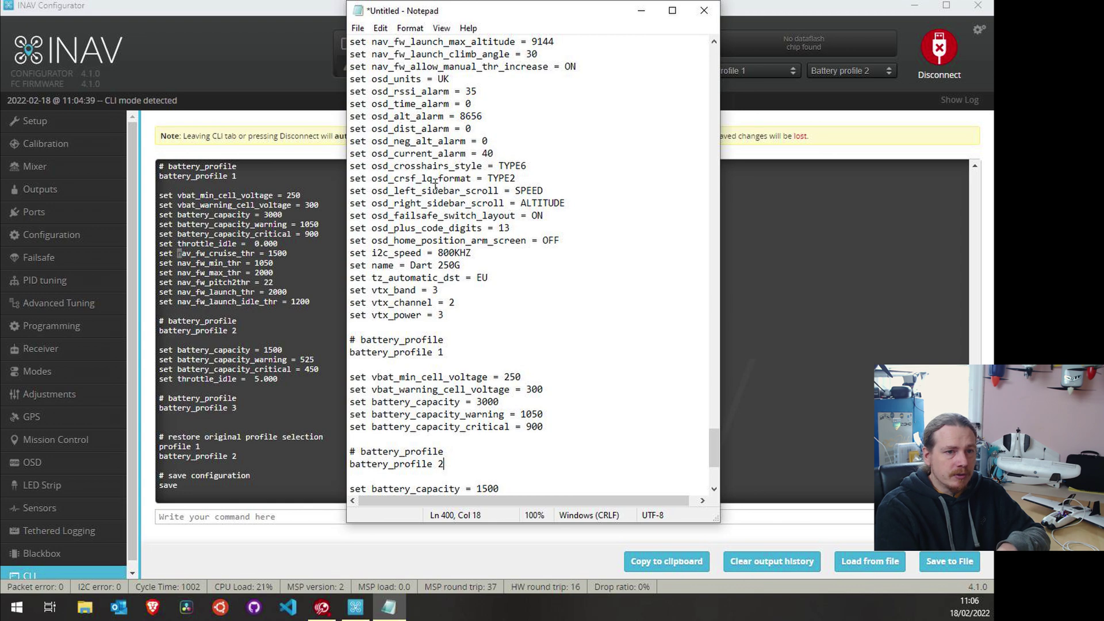
scroll(436, 184, "up", 7)
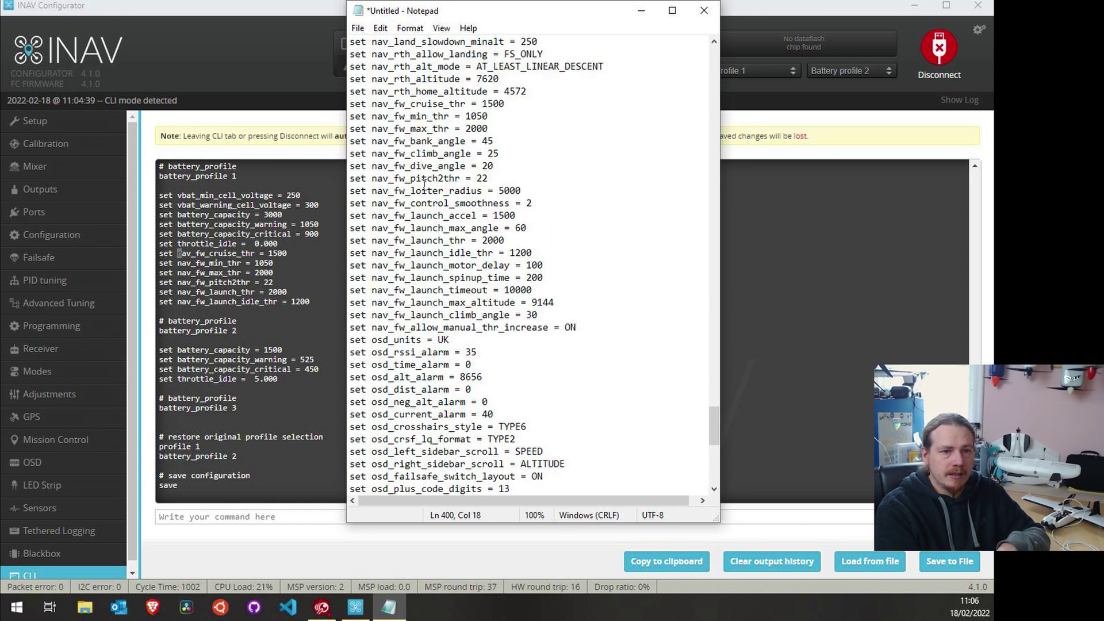
left_click_drag(350, 104, 536, 102)
scroll(536, 103, "up", 1)
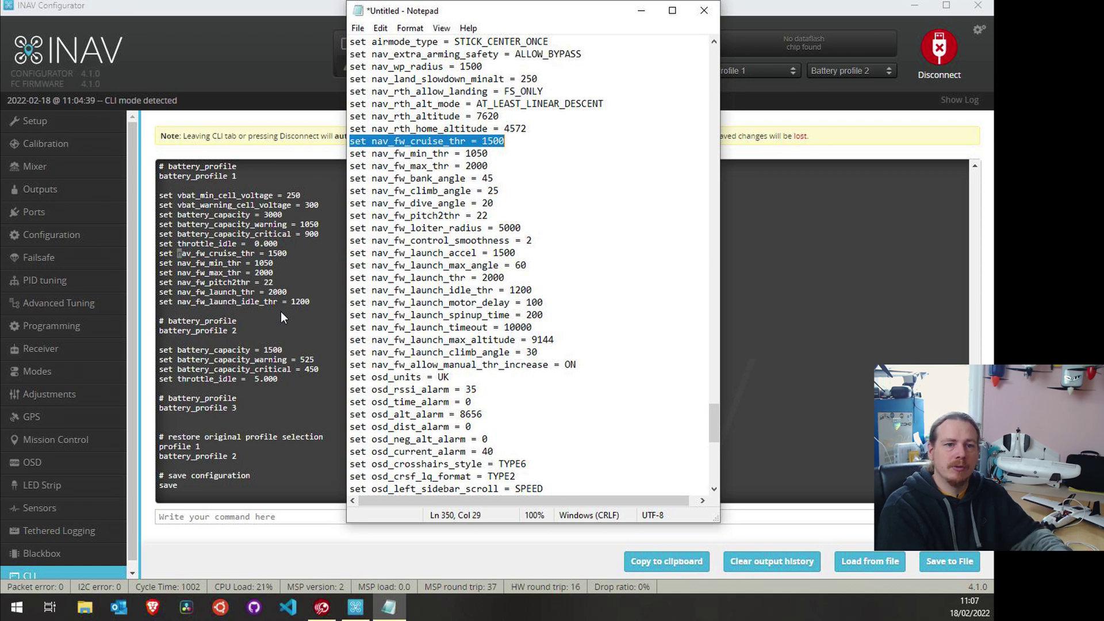
left_click_drag(550, 16, 664, 45)
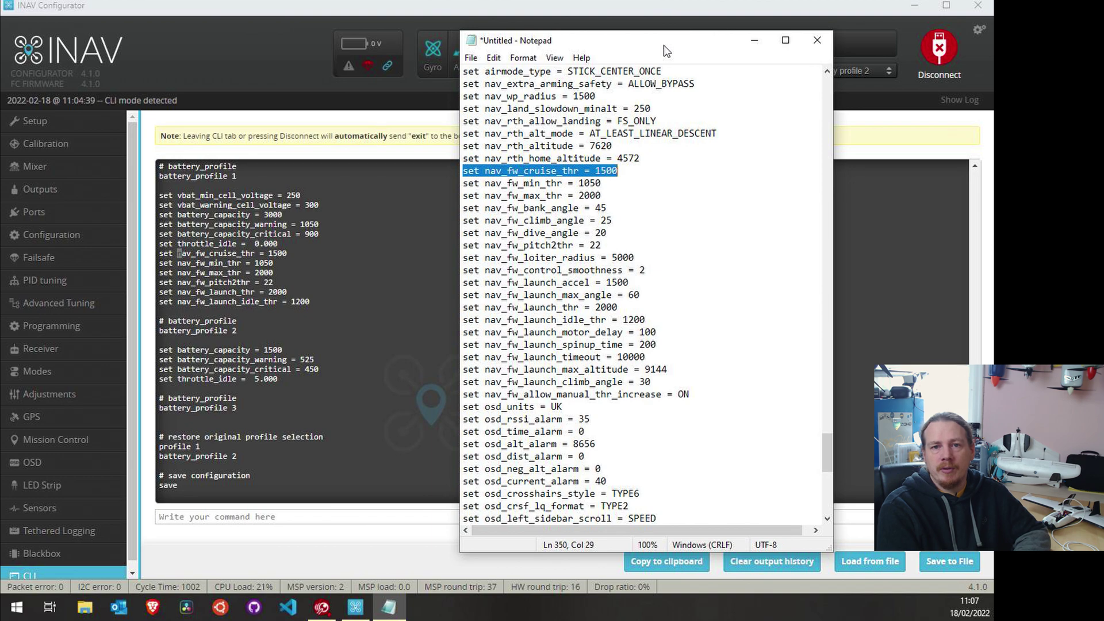
left_click(812, 42)
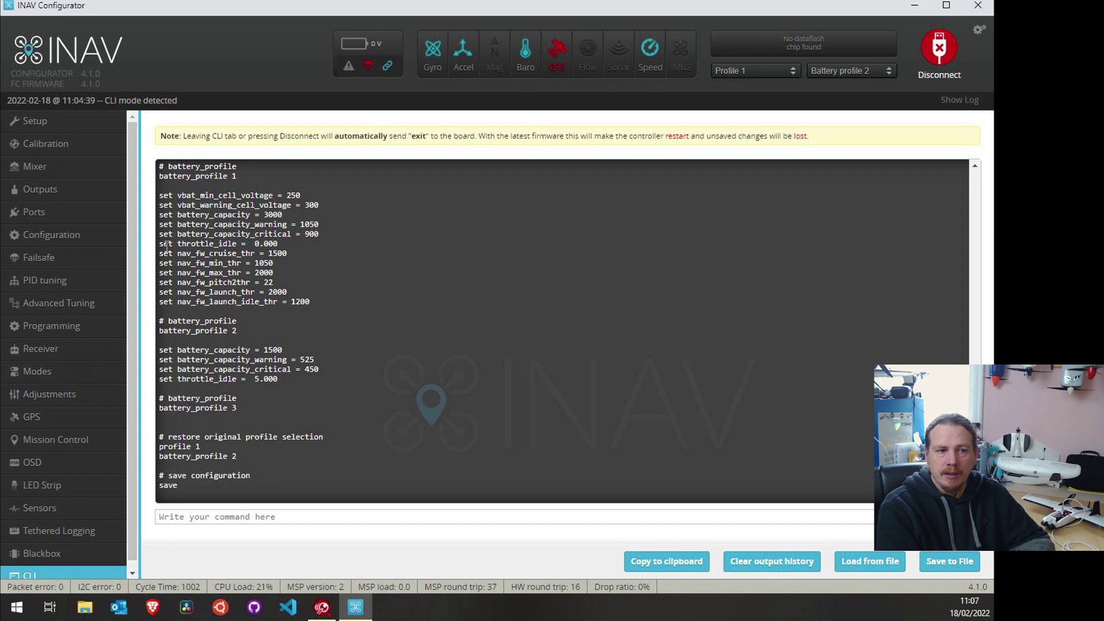
Copy battery profile 1's throttle lines from the CLI output.
left_click_drag(162, 243, 313, 305)
right_click(272, 298)
left_click(292, 304)
left_click(226, 516)
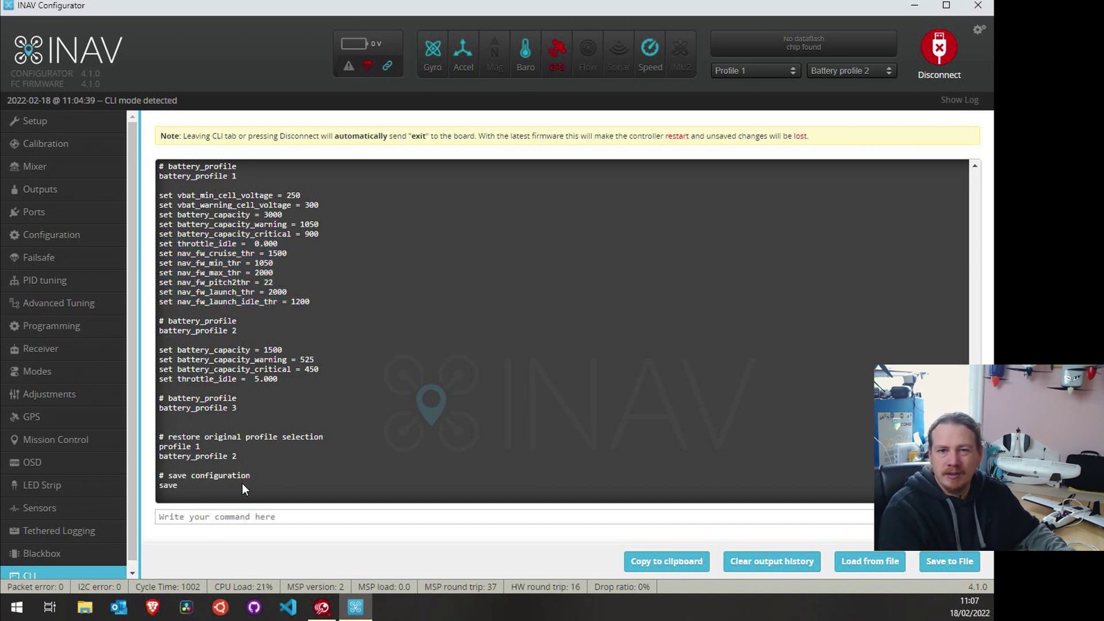
Switch to battery_profile 2 and paste in the copied throttle commands.
left_click(290, 522)
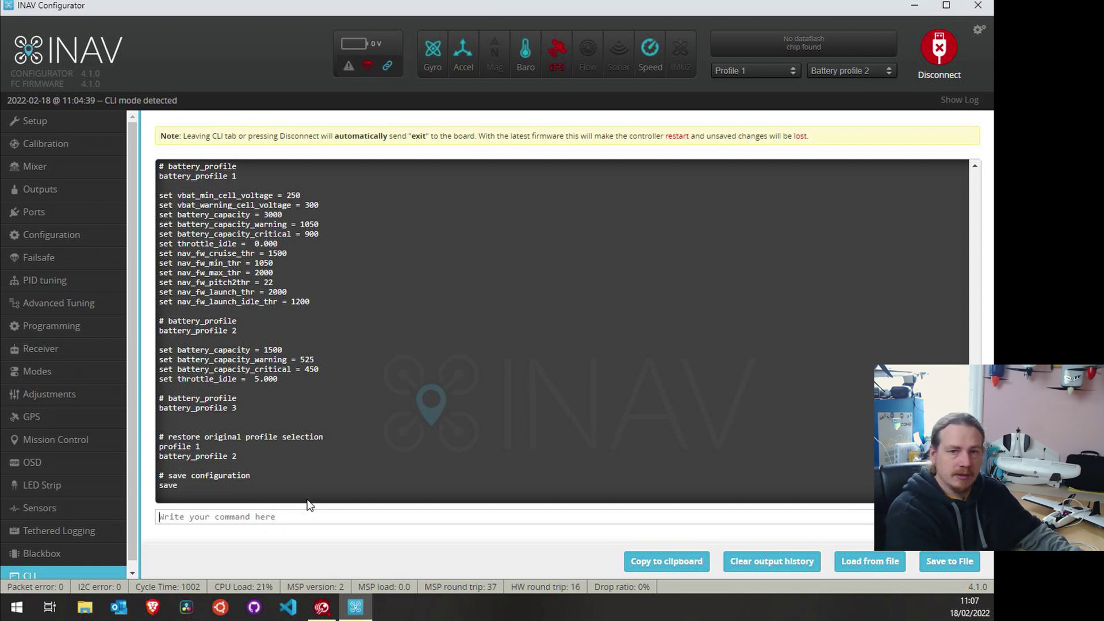
type("bat")
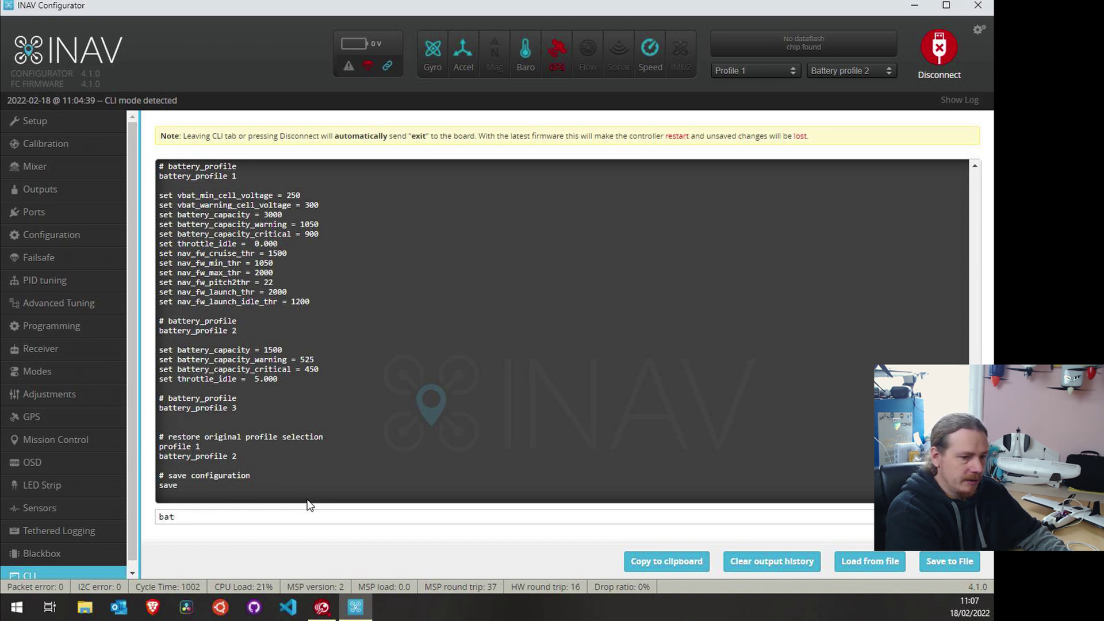
type("tery")
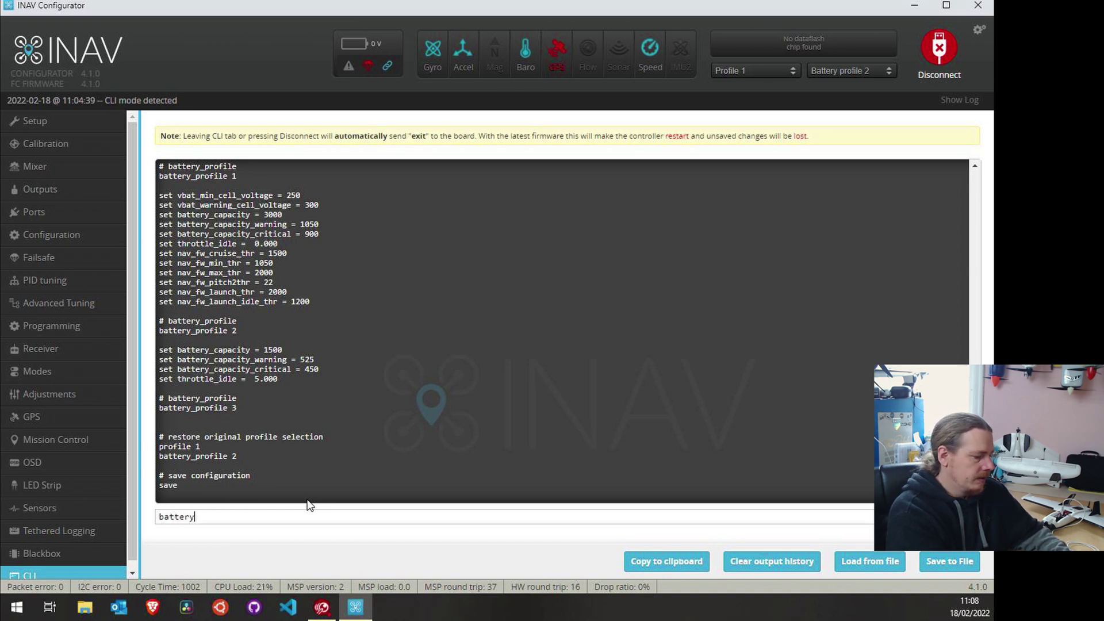
type("_profile ")
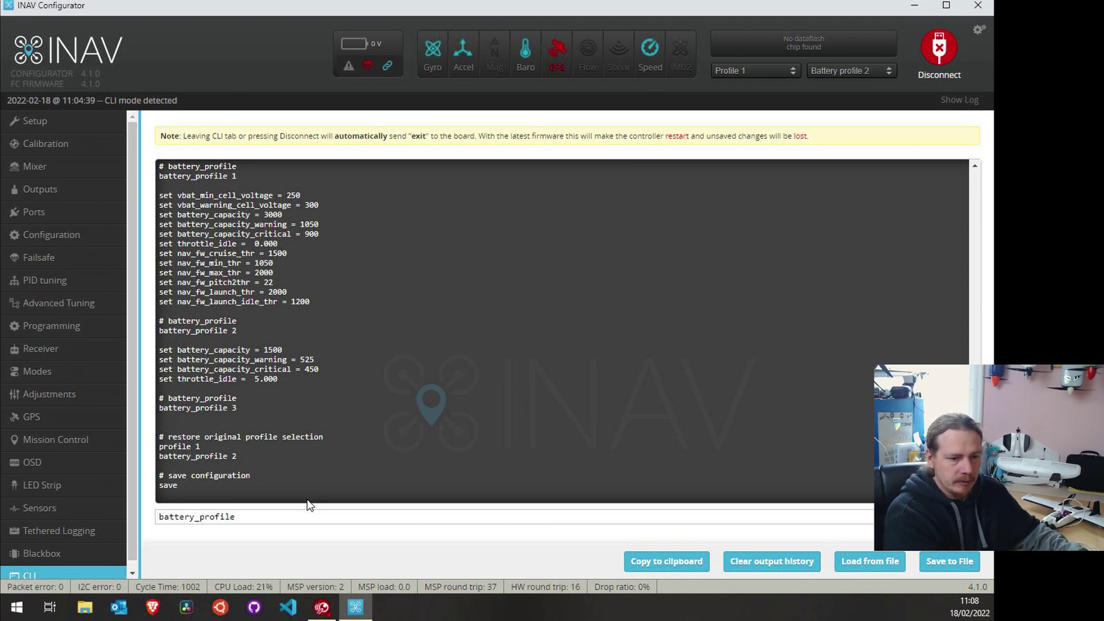
type("2")
key("Return")
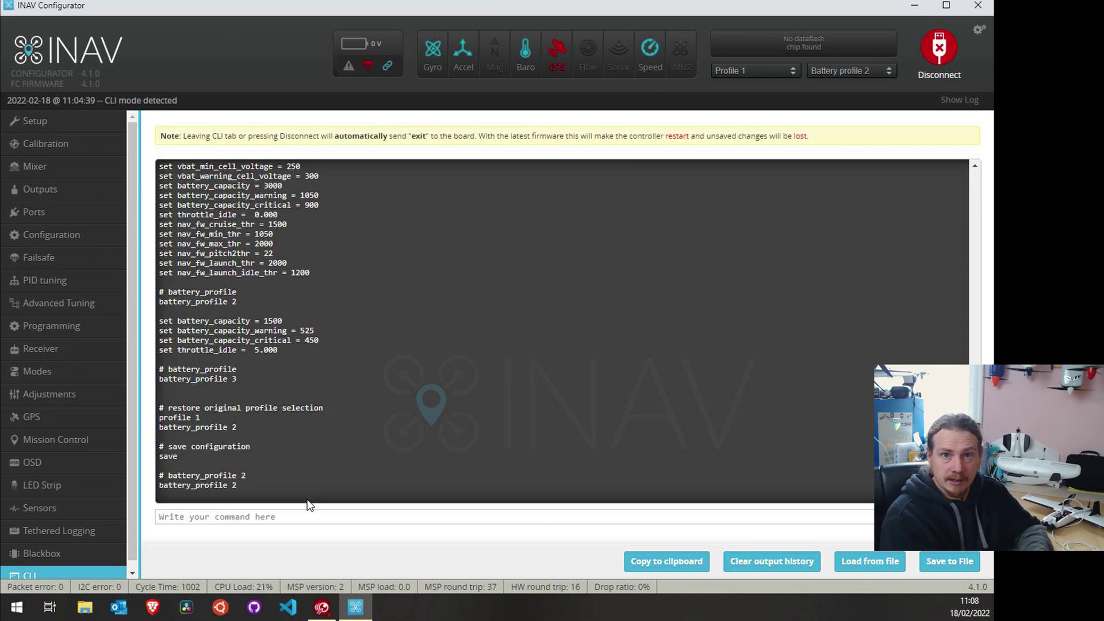
key("ctrl+v")
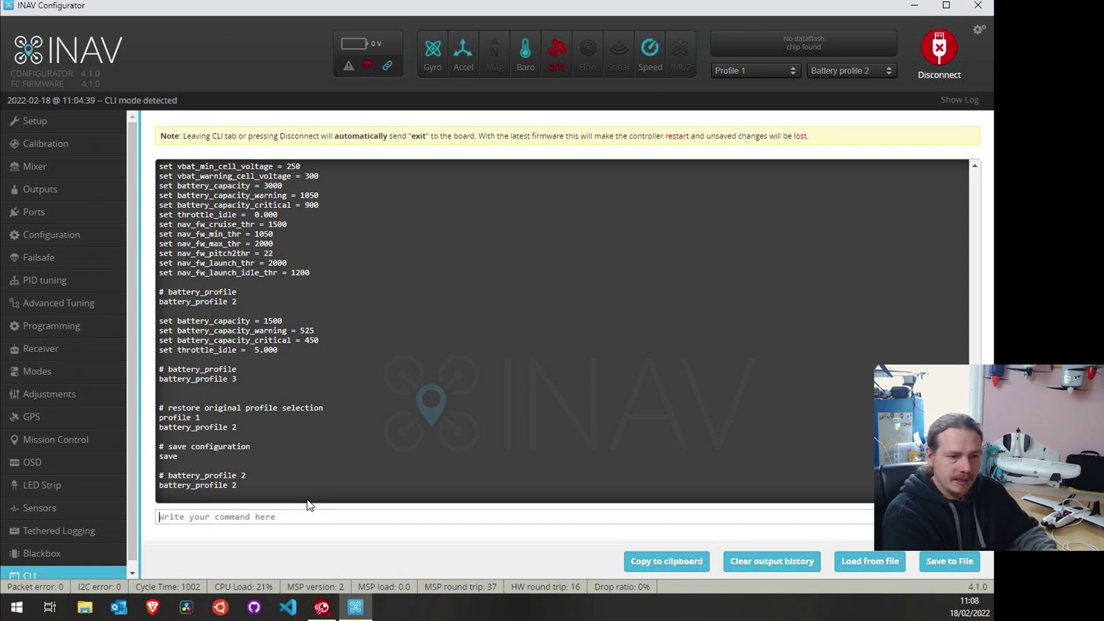
key("Return")
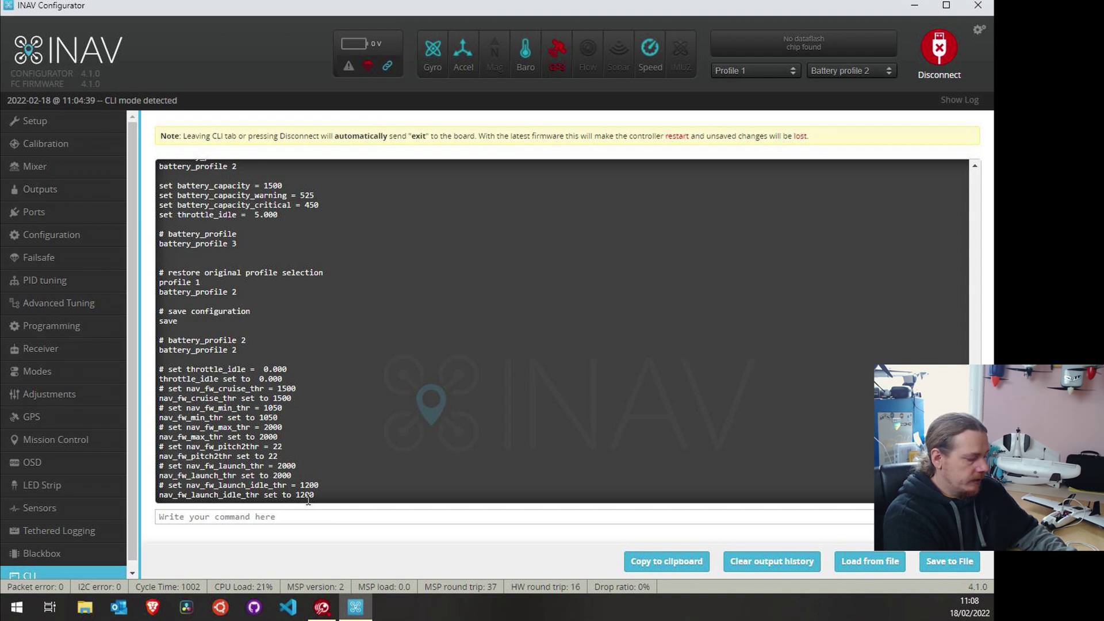
Run 'diff all' to confirm battery_profile 2 now holds the throttle settings.
type("diff all")
key("Return")
scroll(391, 293, "up", 3)
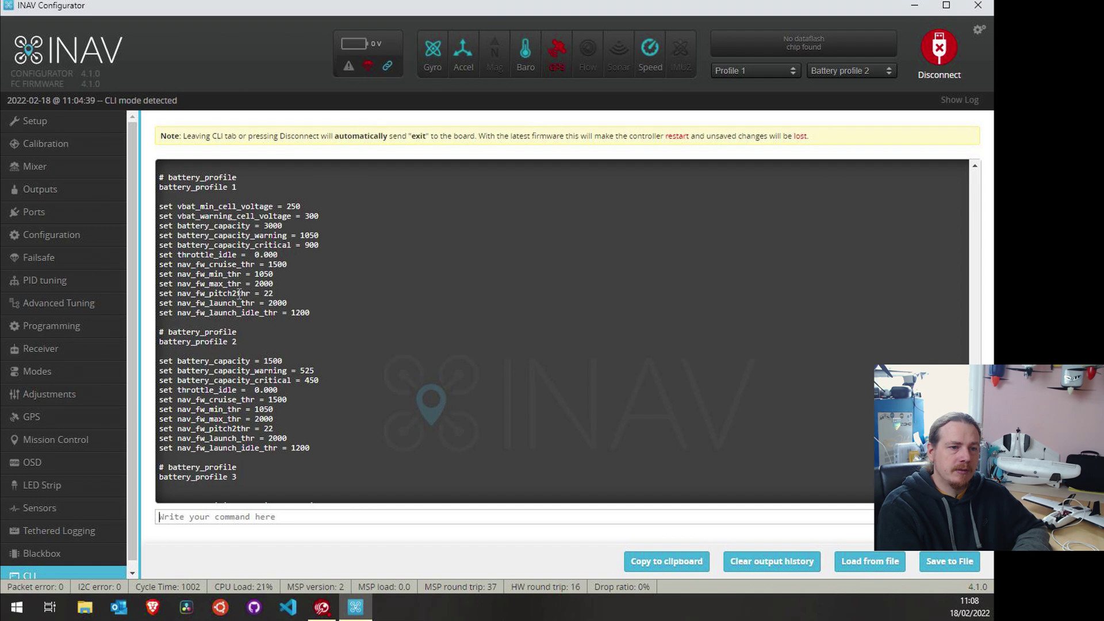
Change nav_fw_launch_thr from 2000 to 1800 in the CLI and save, rebooting the board.
scroll(239, 294, "down", 2)
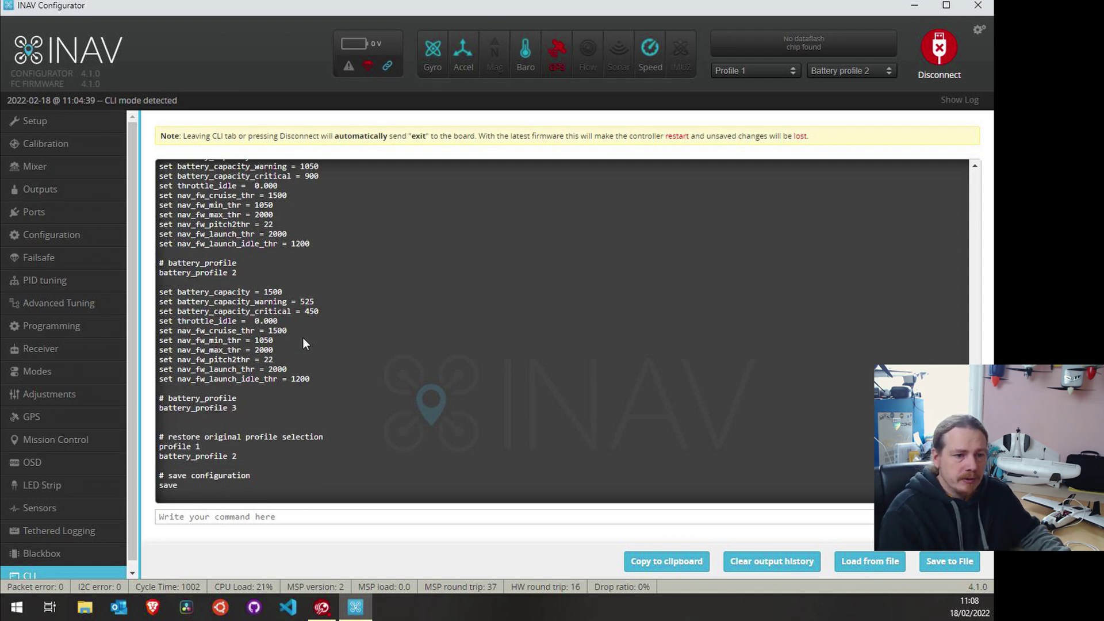
left_click_drag(286, 369, 161, 370)
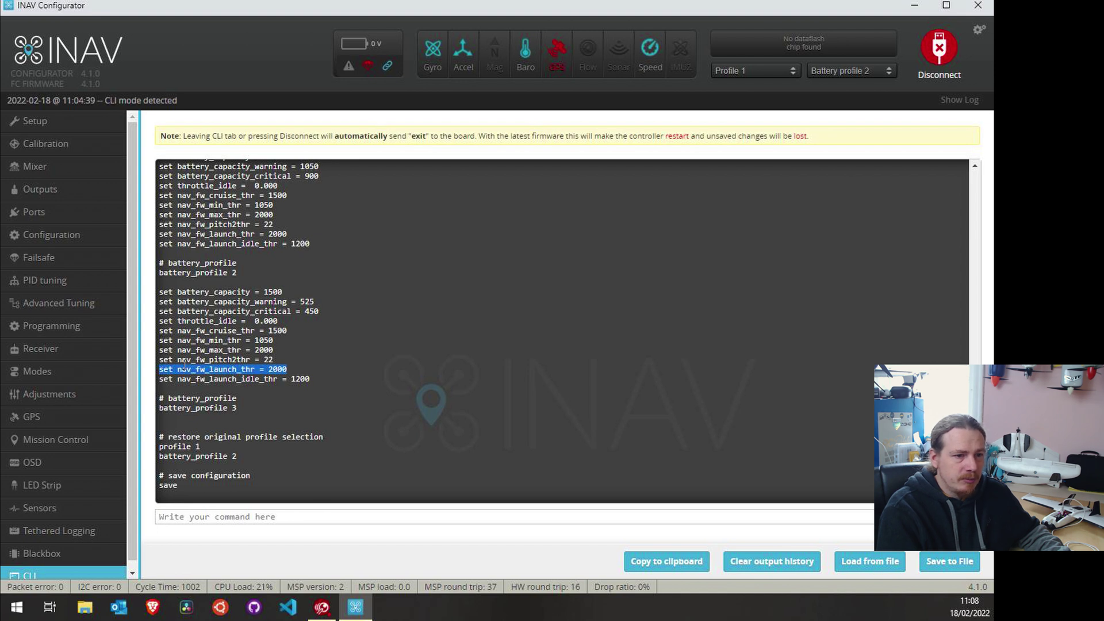
left_click(264, 515)
key("ctrl+v")
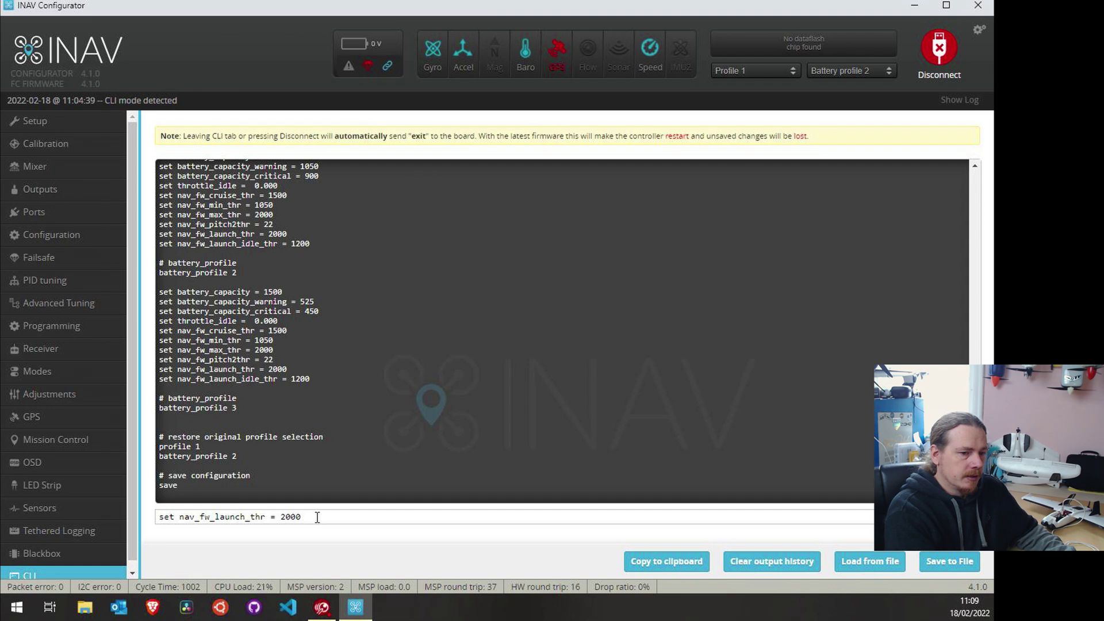
key("shift+Right")
key("shift+Right")
type("18")
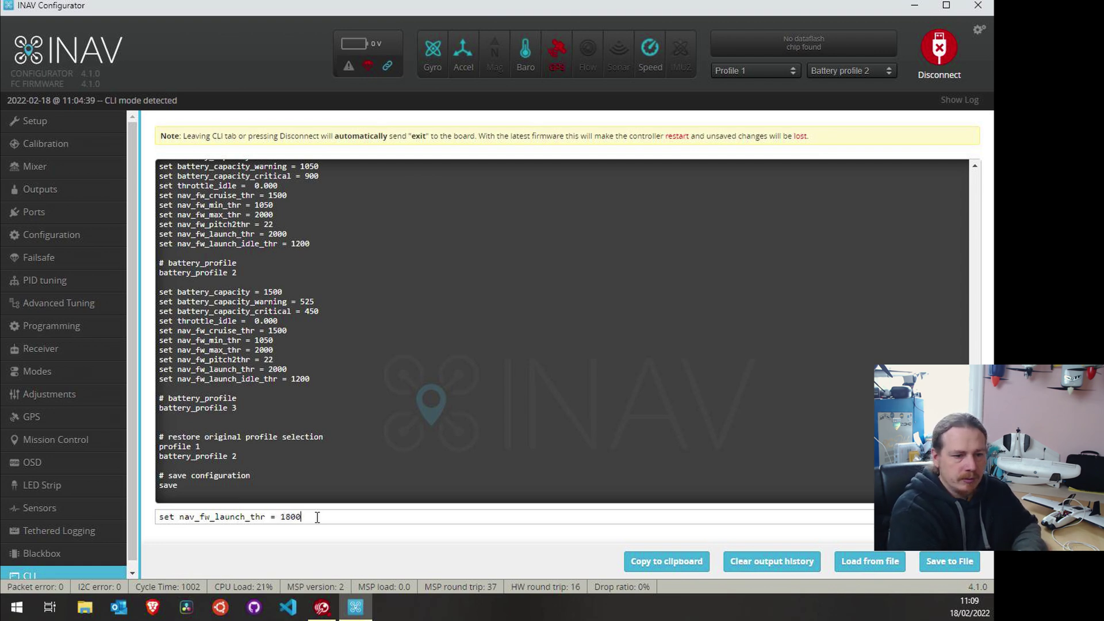
key("Return")
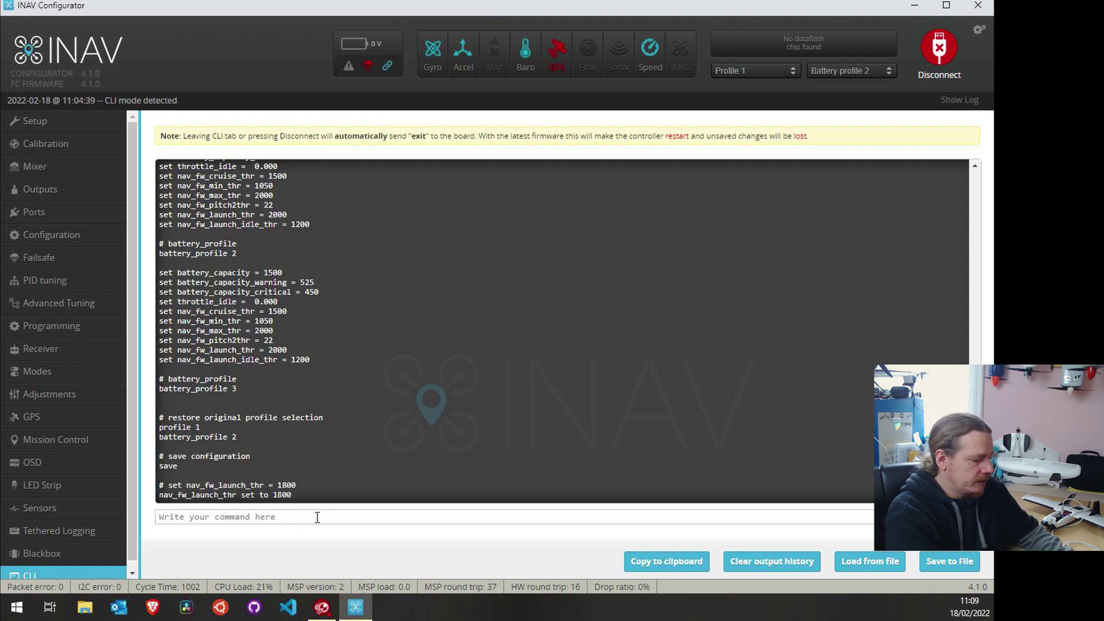
type("save")
key("Return")
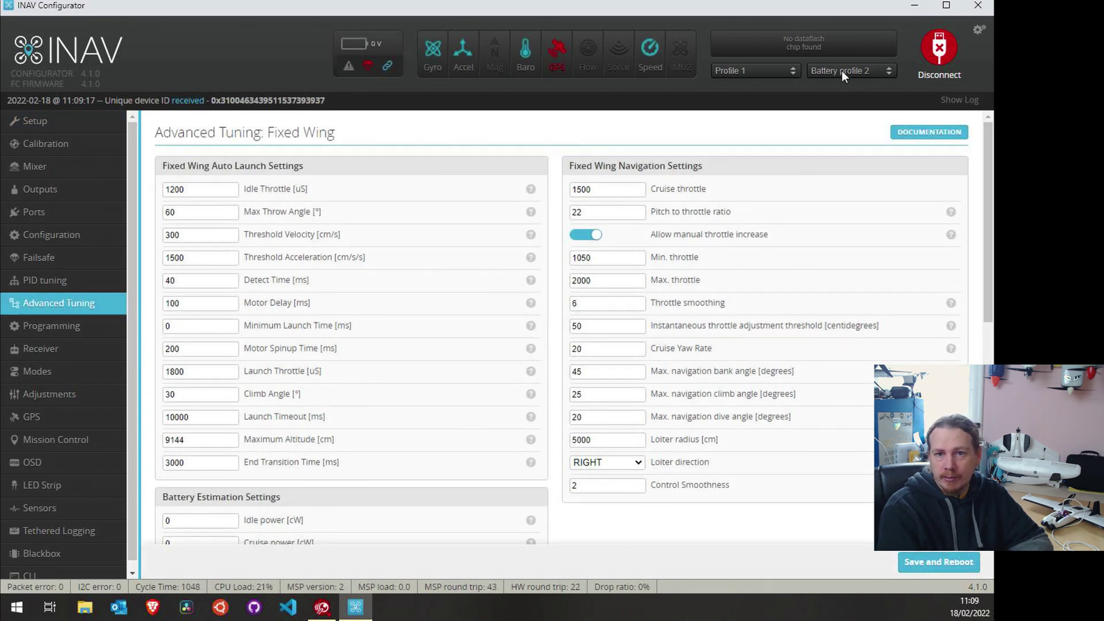
Check Launch Throttle reads 1800, then switch the active battery profile to Battery profile 1.
double_click(184, 373)
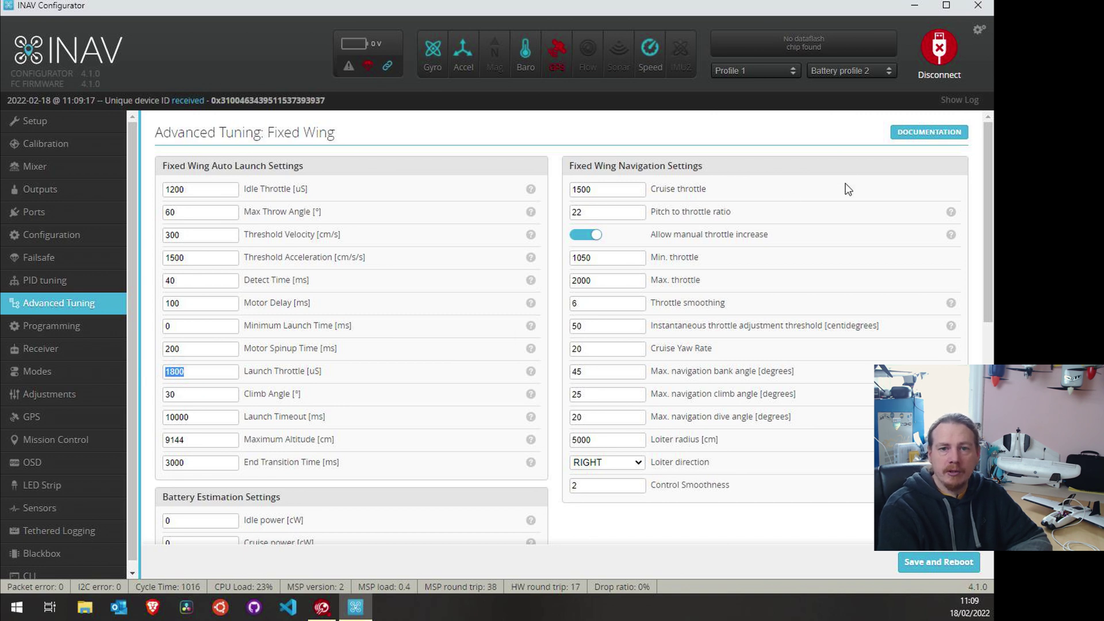
left_click(844, 72)
left_click(848, 88)
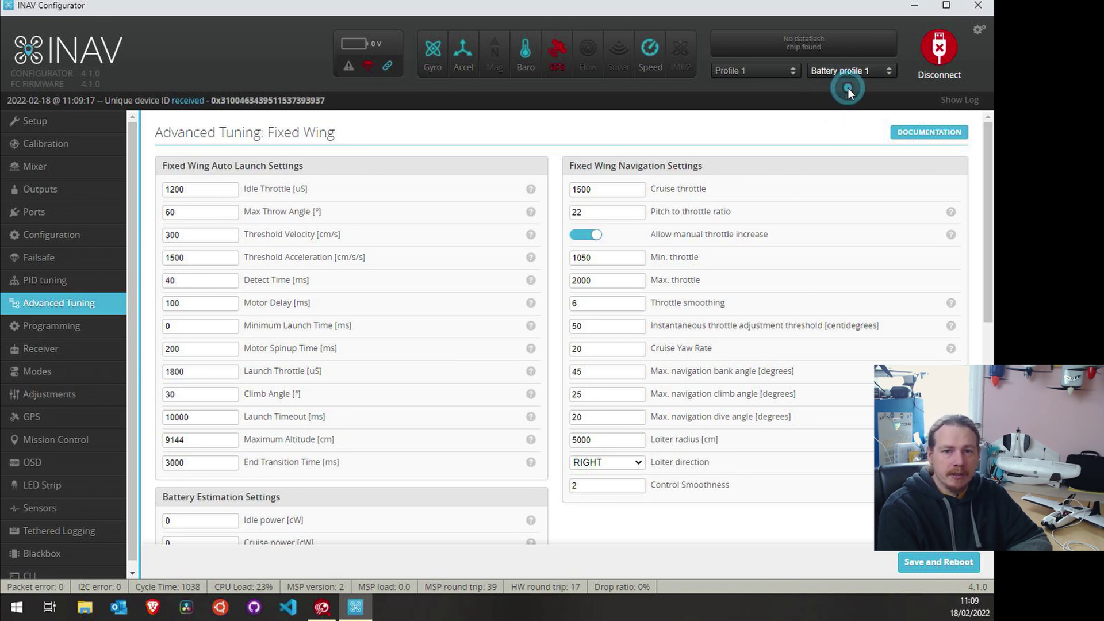